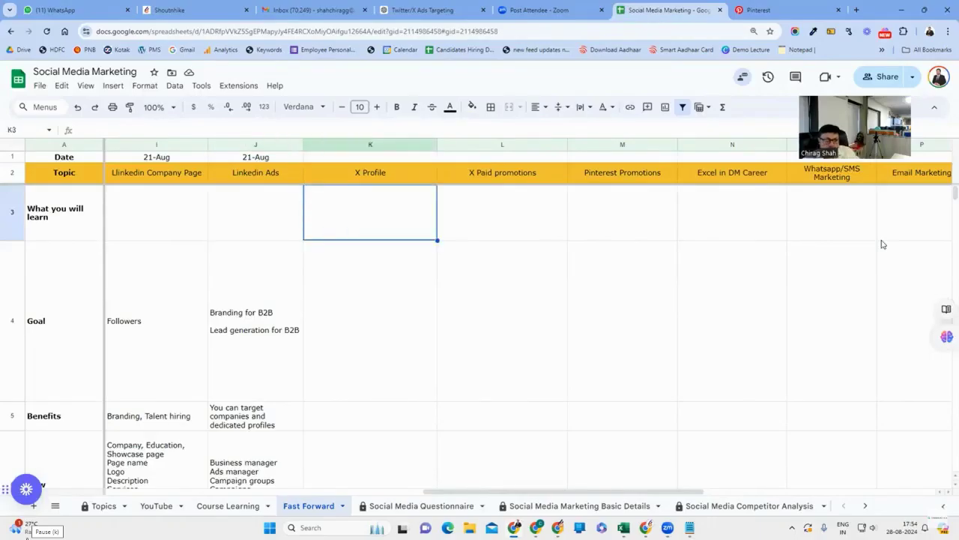
# Enter "Branding" as the Goal for X Profile.
pyautogui.press('Down')
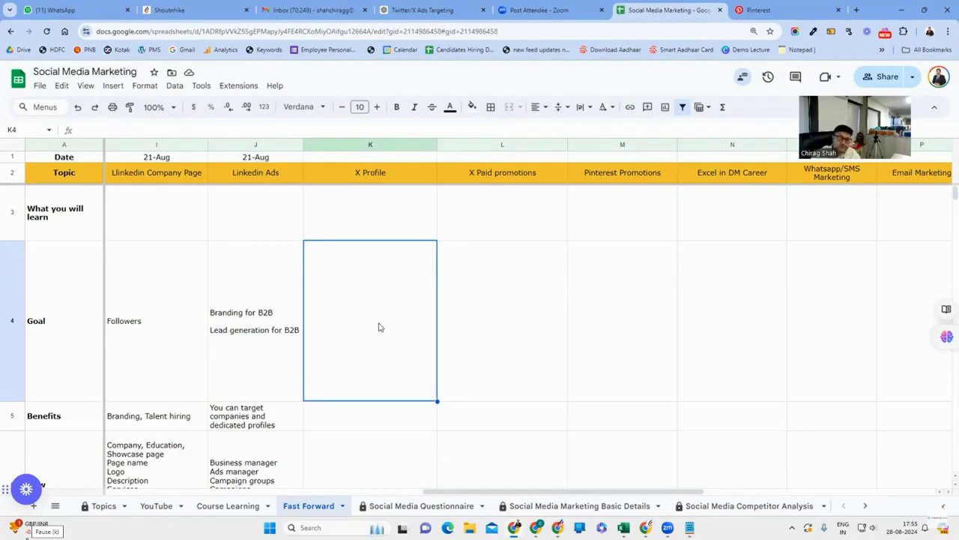
pyautogui.write('If')
pyautogui.press('BackSpace')
pyautogui.press('BackSpace')
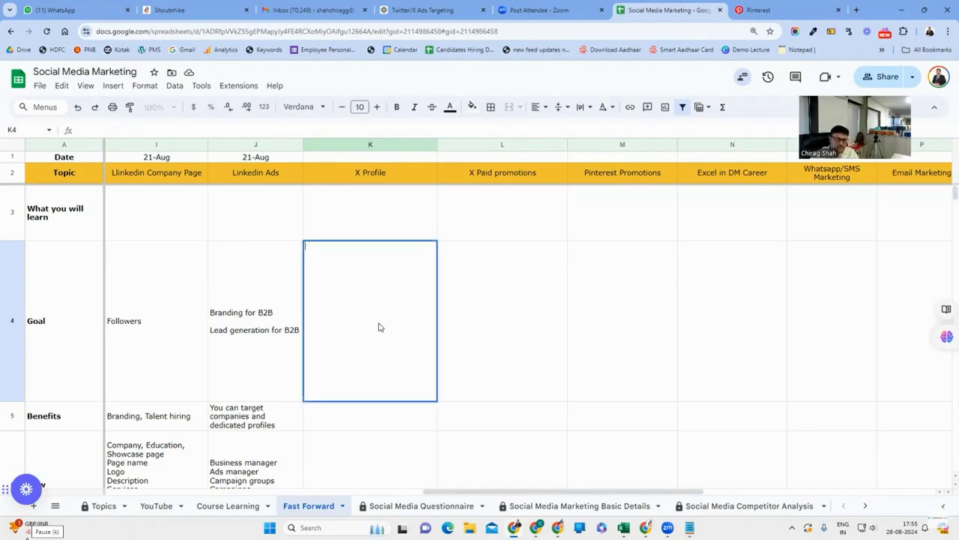
pyautogui.write('Branding')
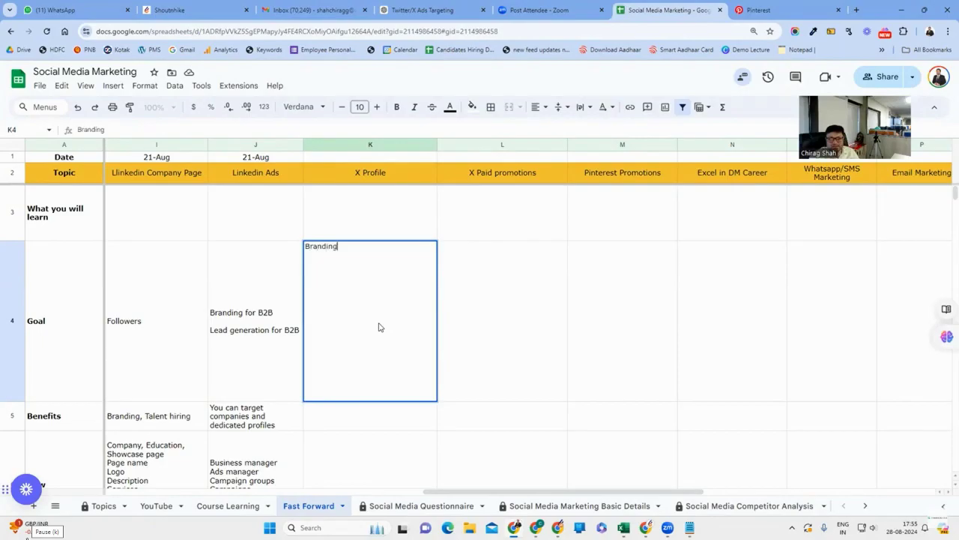
pyautogui.press('Return')
# Copy the X Profile goal into the Goal cells of X Paid promotions and Pinterest Promotions.
pyautogui.click(378, 327)
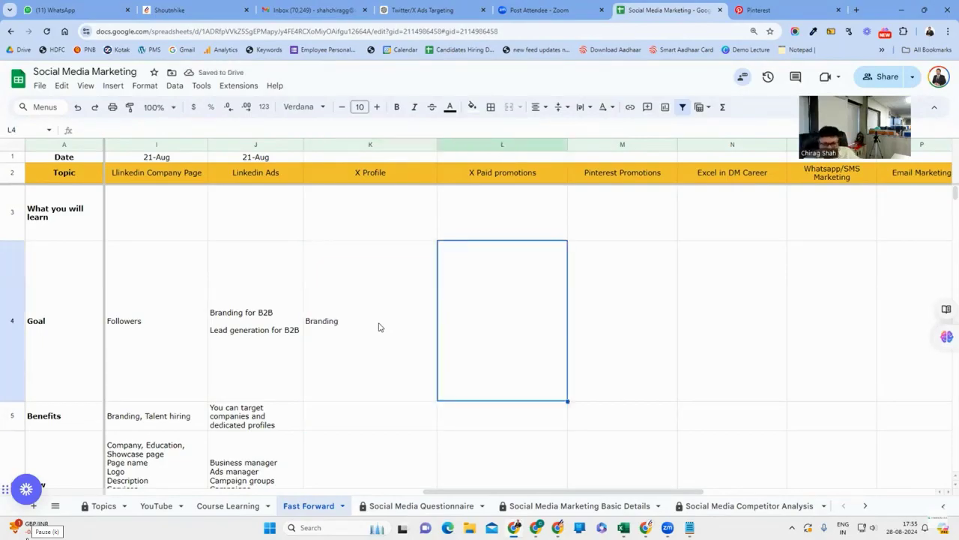
pyautogui.hotkey('ctrl', 'c')
pyautogui.press('Right')
pyautogui.hotkey('ctrl', 'v')
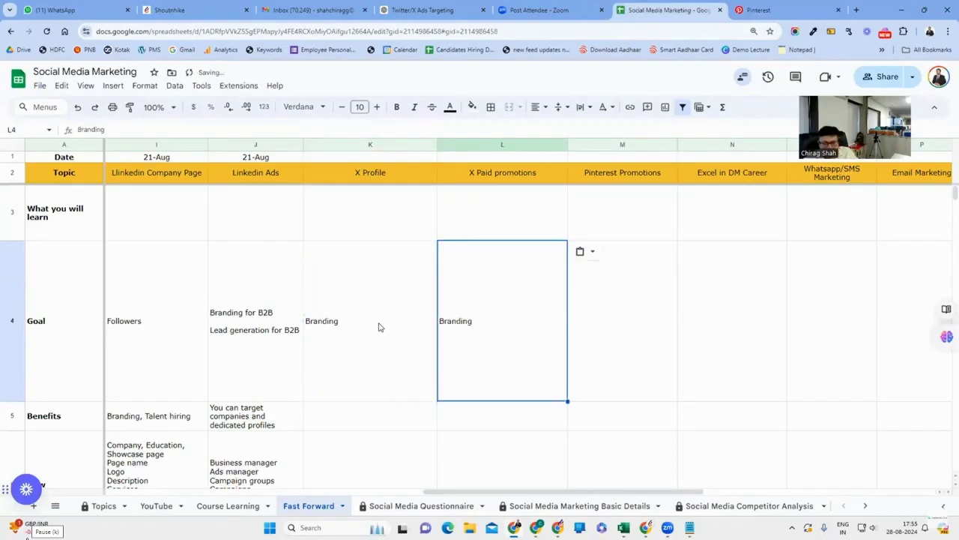
pyautogui.press('Right')
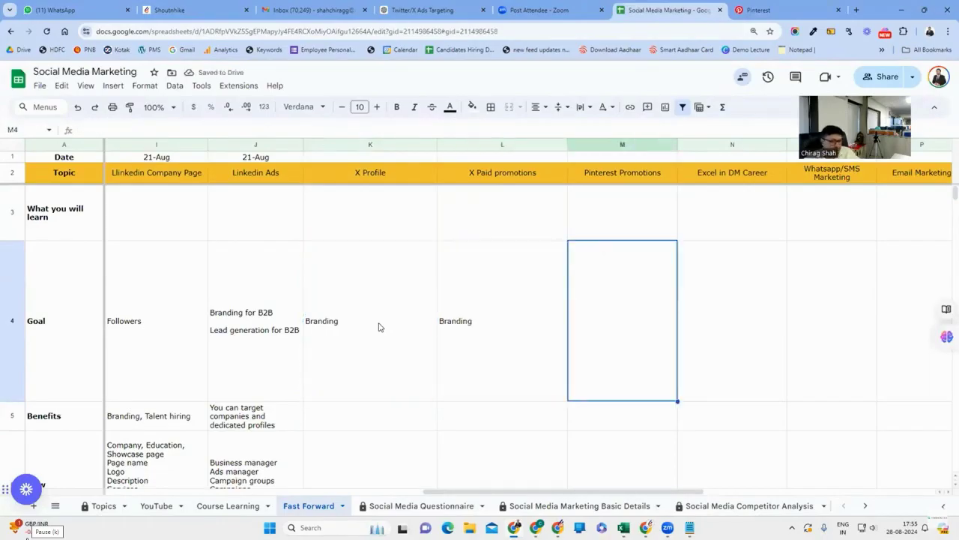
pyautogui.hotkey('ctrl', 'v')
# Fill the X Profile Benefits cell with two lines: "Cost effective" and "Politics/Celebrity".
pyautogui.press('Left')
pyautogui.press('Left')
pyautogui.press('Down')
pyautogui.scroll(-1, 378, 326)
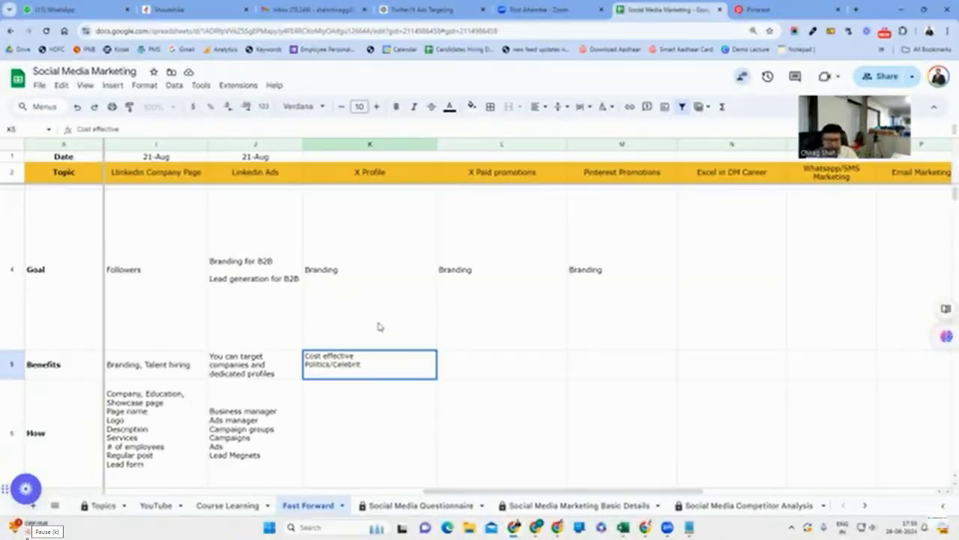
pyautogui.write('y')
pyautogui.press('Return')
# Fill the X Profile How cell with four lines: "Image", "Description", "Professional convert" and "Post".
pyautogui.scroll(-2, 379, 326)
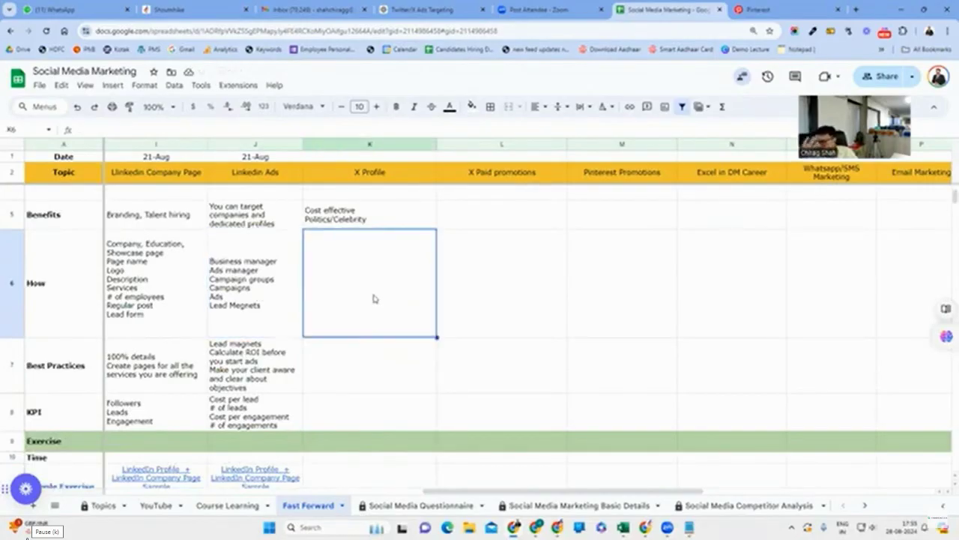
pyautogui.write('I')
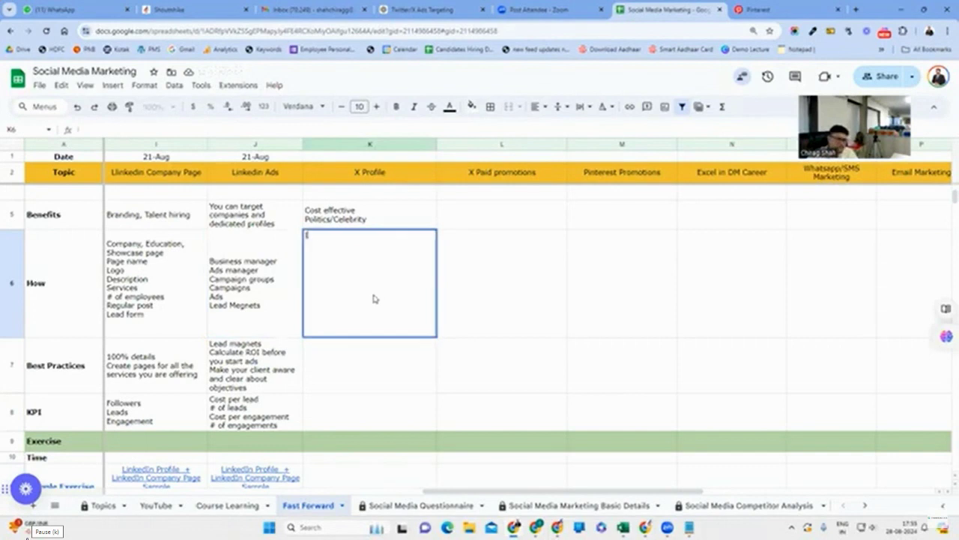
pyautogui.write('mage Description')
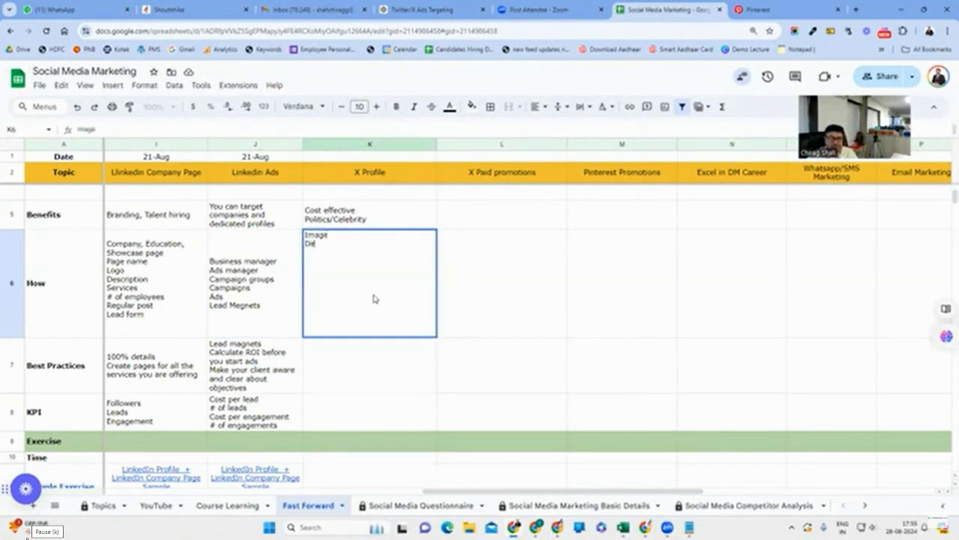
pyautogui.hotkey('alt', 'Return')
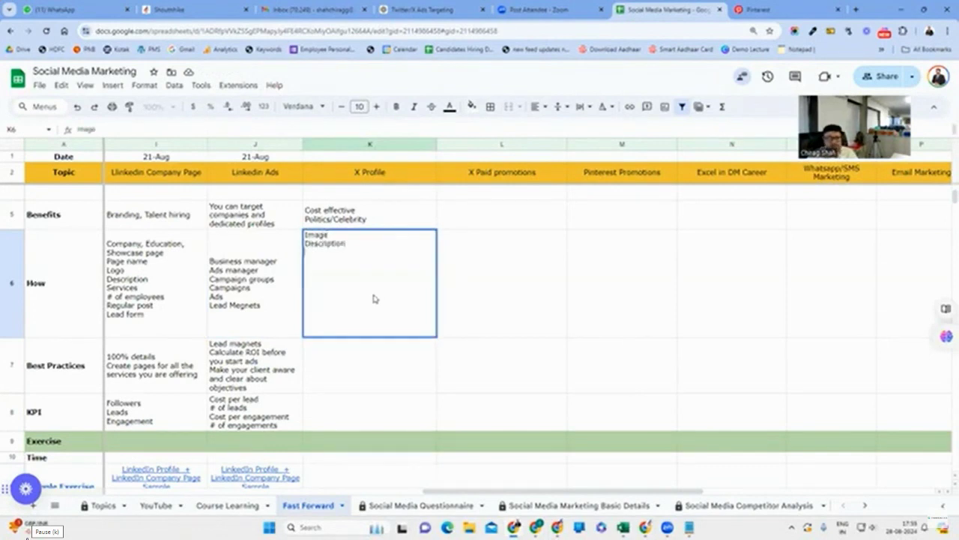
pyautogui.write('Professional con')
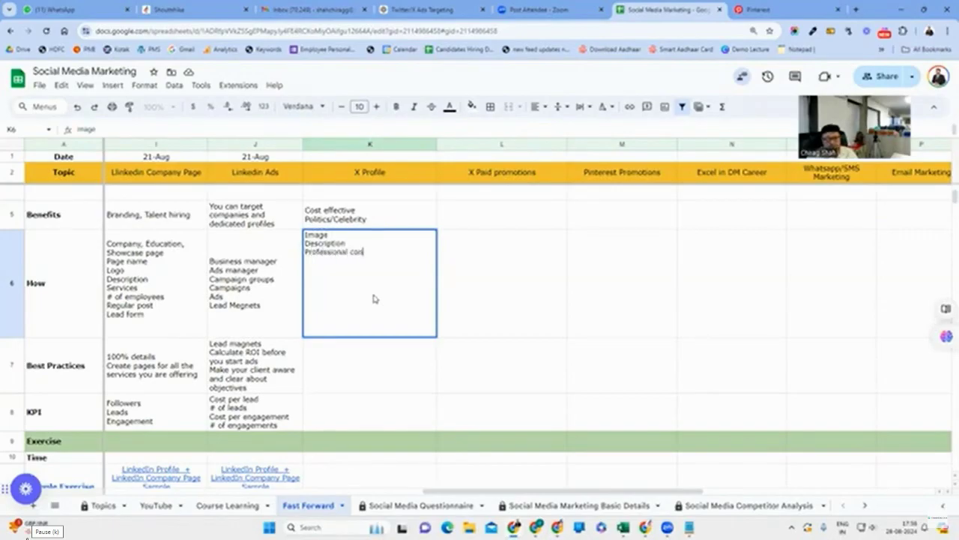
pyautogui.write('vert')
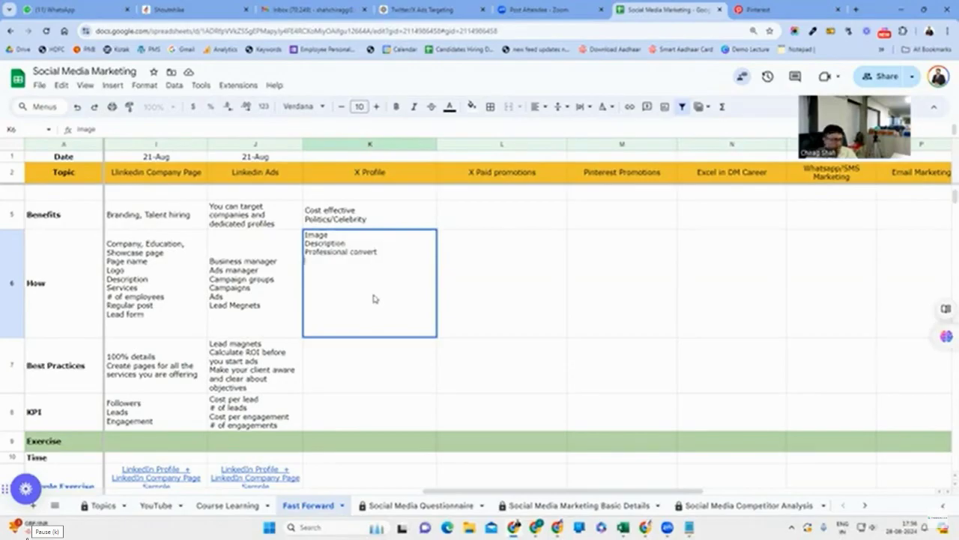
pyautogui.write('Pre')
pyautogui.write('t')
pyautogui.press('Return')
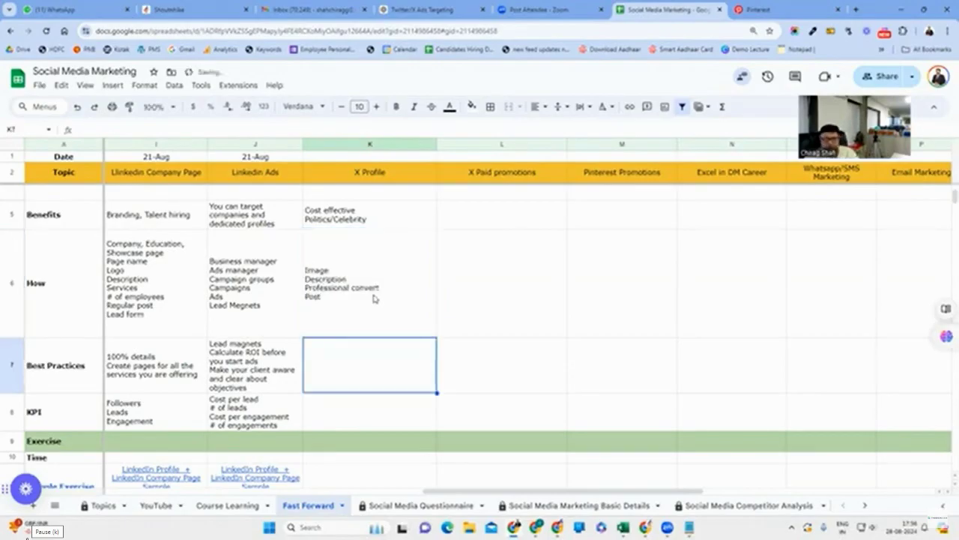
pyautogui.click(375, 298)
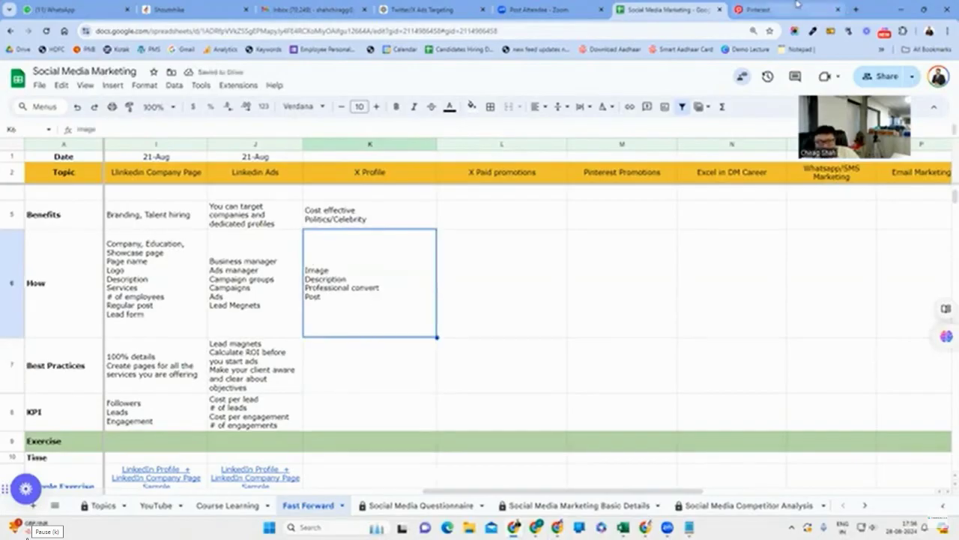
pyautogui.moveTo(797, 4)
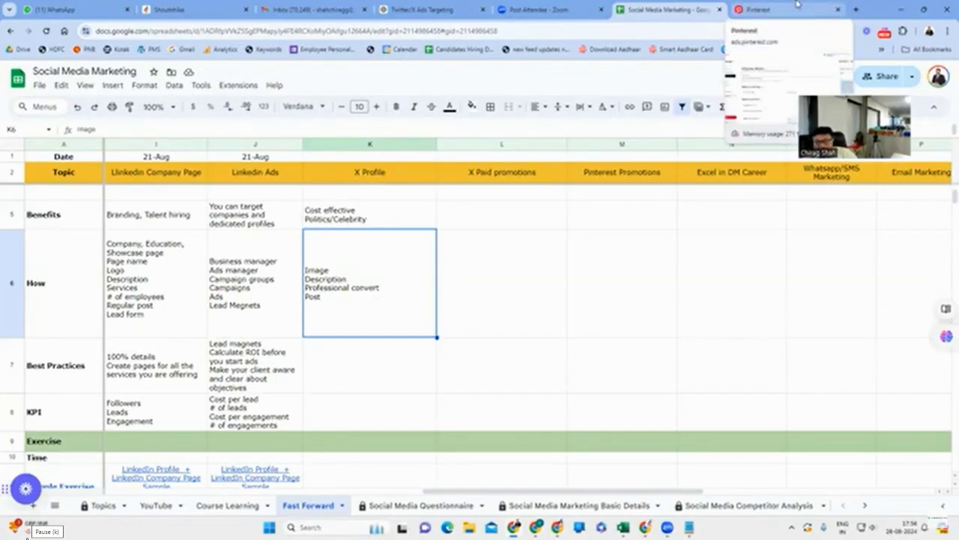
pyautogui.click(380, 366)
pyautogui.click(360, 293)
# Fill the X Profile Best Practices cell with three lines: "Regular post", "Activate Premium" and "Group posts".
pyautogui.click(377, 360)
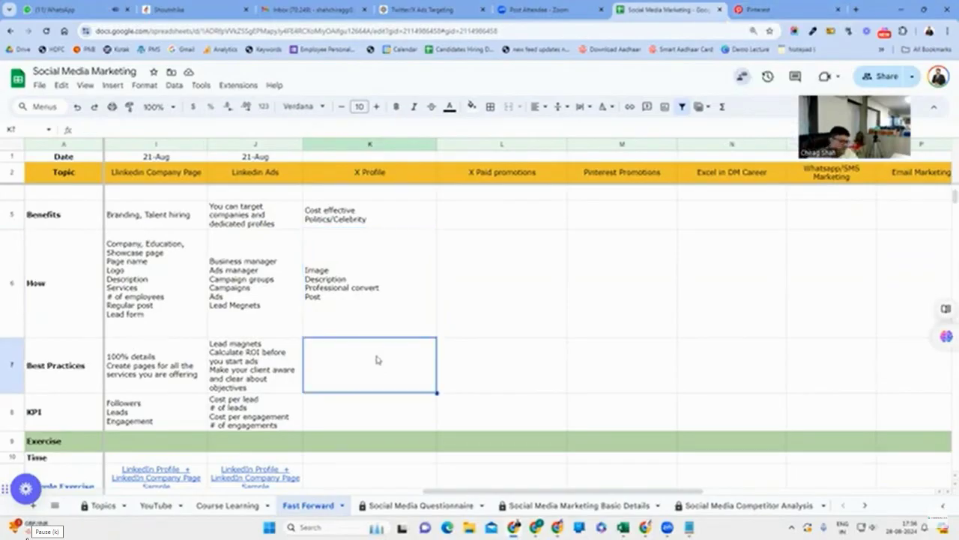
pyautogui.write('Regular ps')
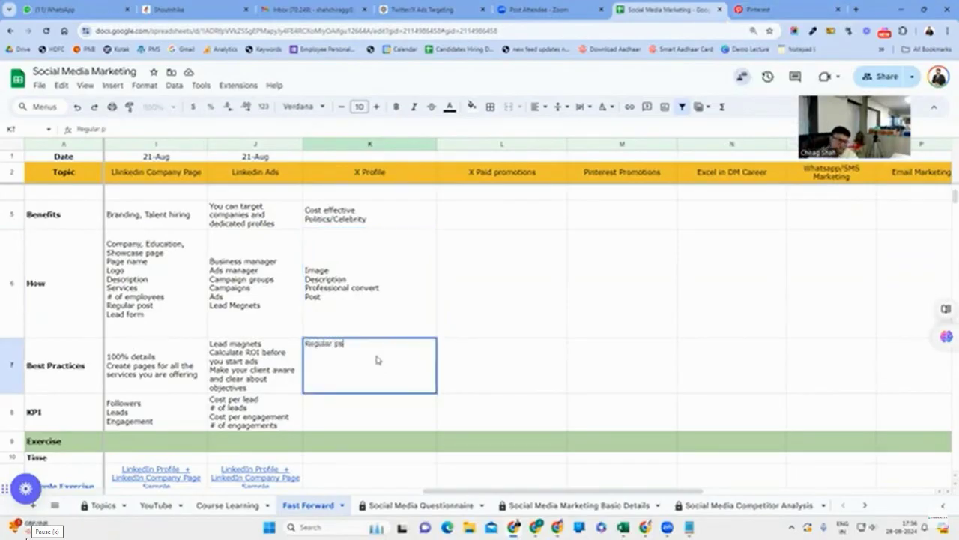
pyautogui.press('BackSpace')
pyautogui.write('ost')
pyautogui.hotkey('alt', 'Return')
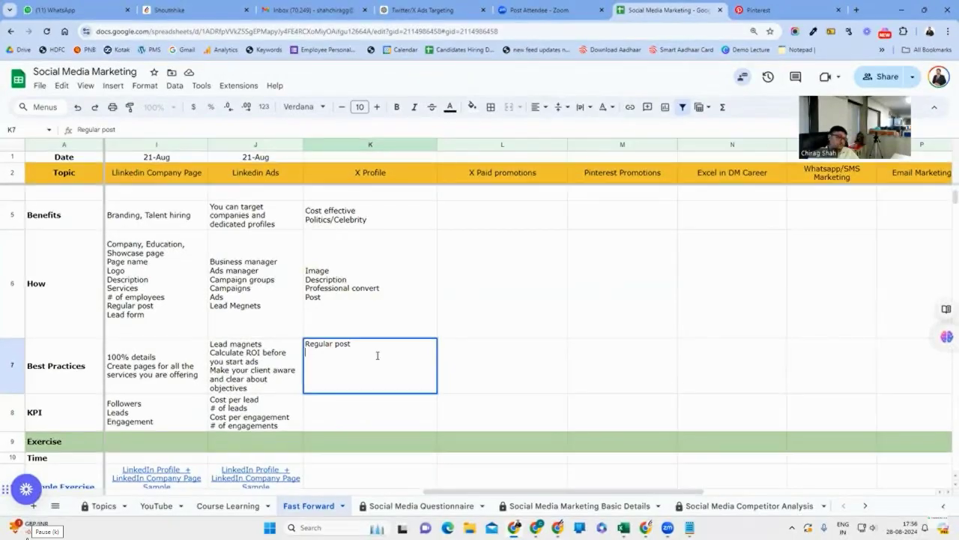
pyautogui.write('Premium')
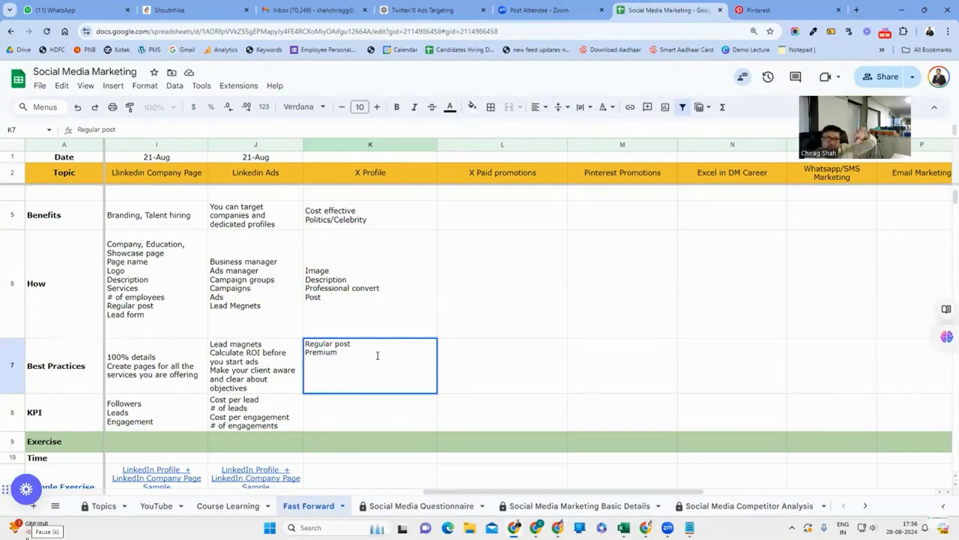
pyautogui.hotkey('alt', 'Return')
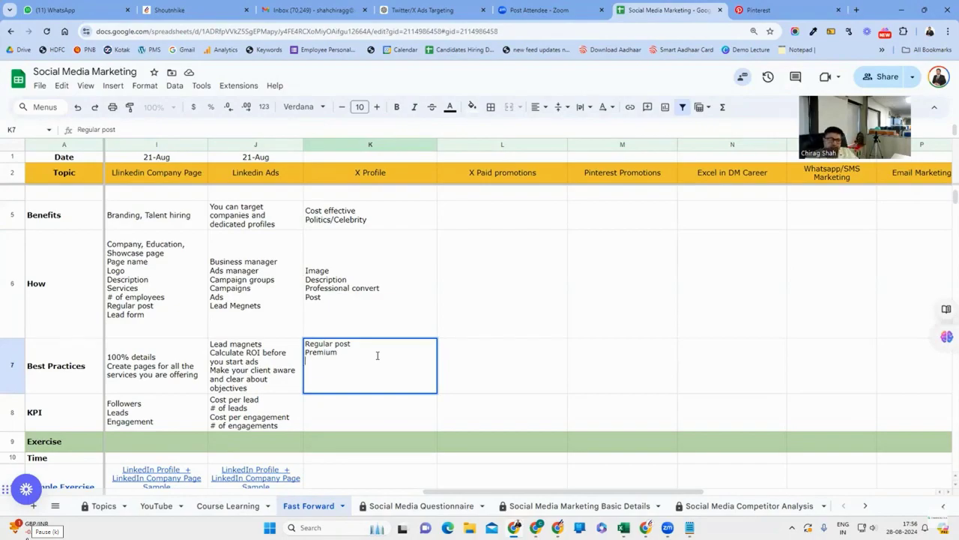
pyautogui.hotkey('alt', 'Return')
pyautogui.press('BackSpace')
pyautogui.press('Home')
pyautogui.write('Activate')
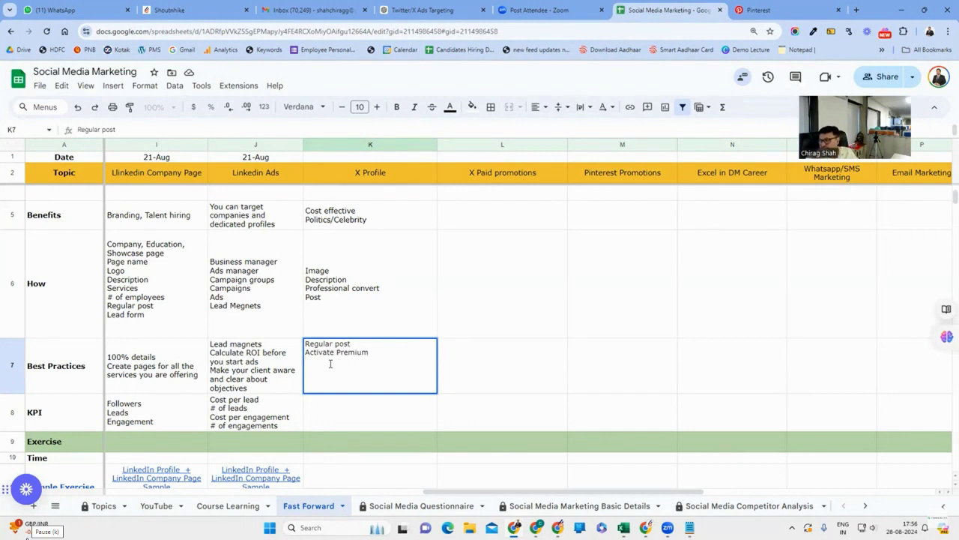
pyautogui.write('Group')
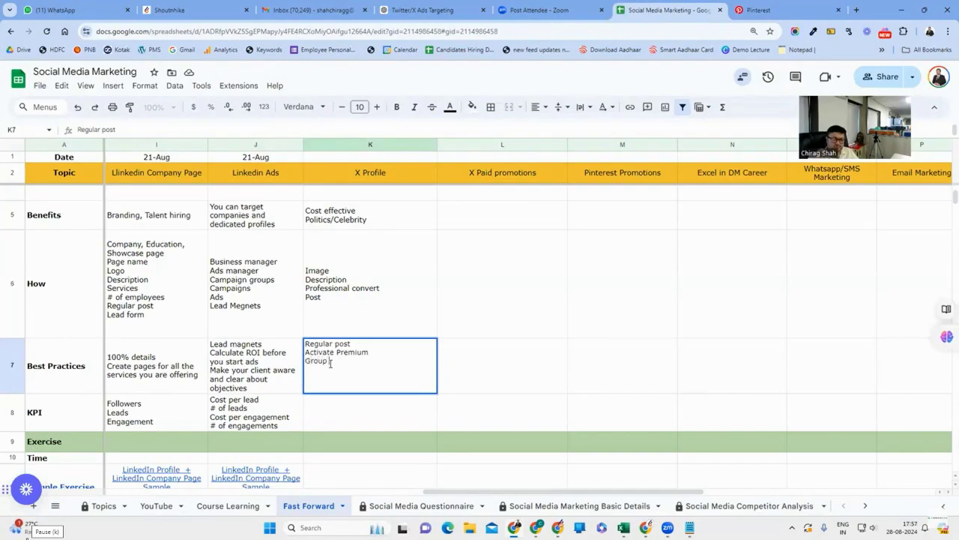
pyautogui.write(' posts')
pyautogui.press('Return')
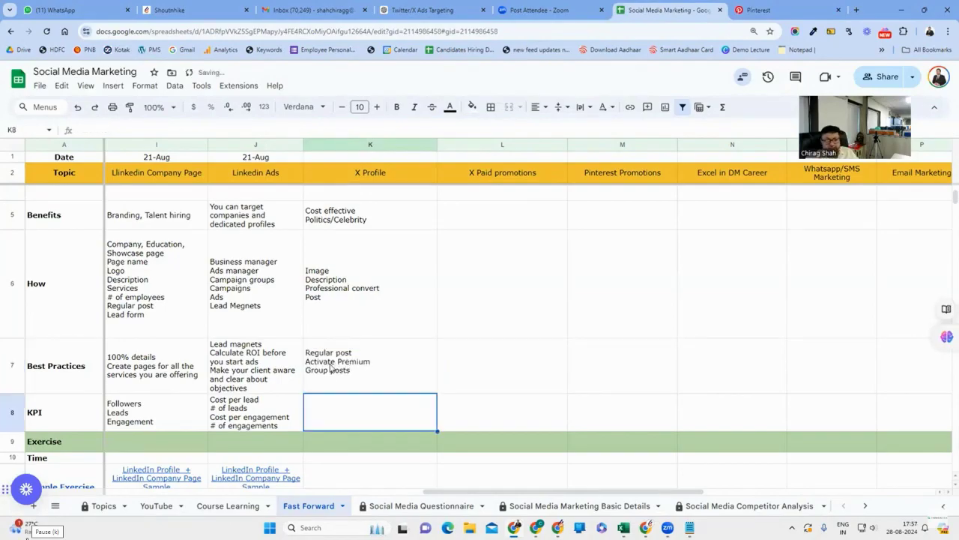
# Fill the X Profile KPI cell with two lines: "# posts" and "Engagements".
pyautogui.write('# posts ')
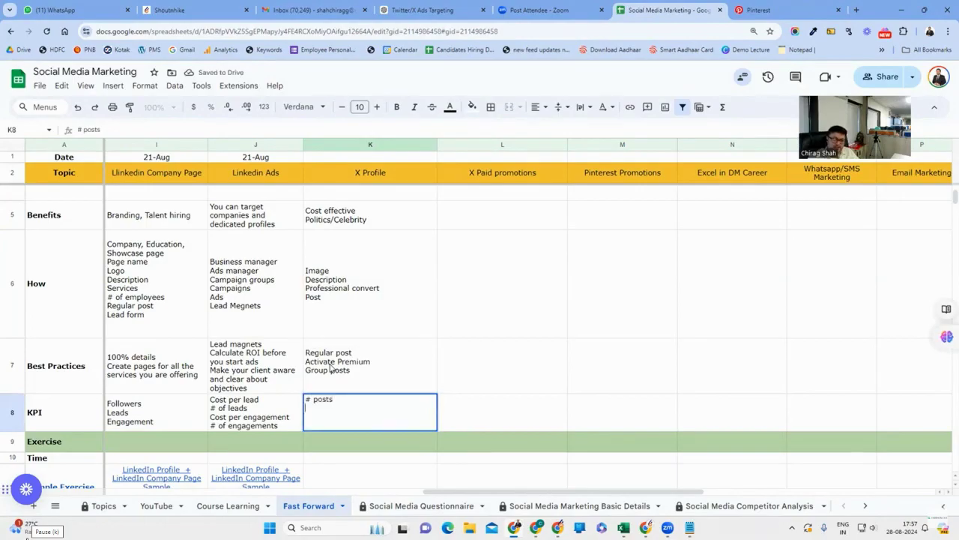
pyautogui.write('Engagements')
pyautogui.press('Return')
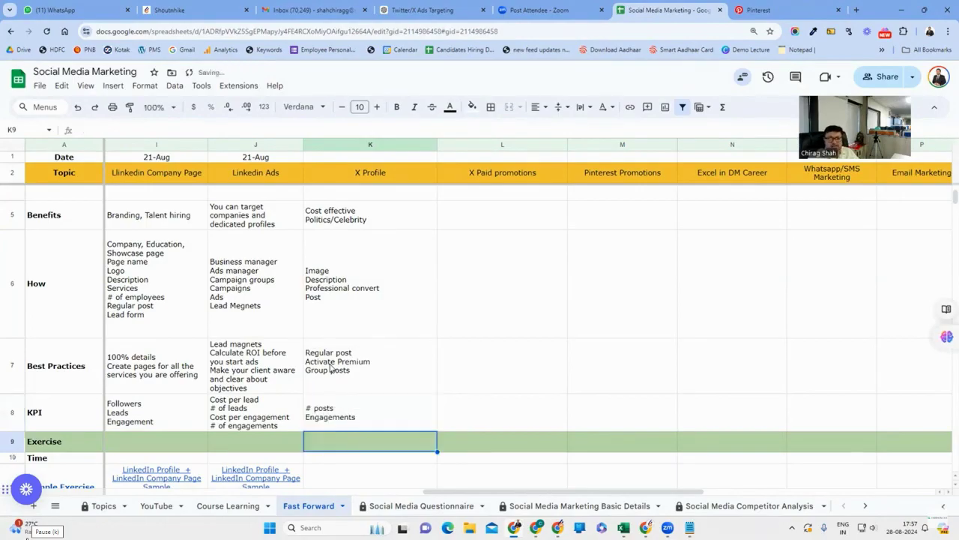
pyautogui.press('Up')
pyautogui.press('Up')
pyautogui.press('Up')
pyautogui.press('Up')
pyautogui.press('Up')
pyautogui.press('Up')
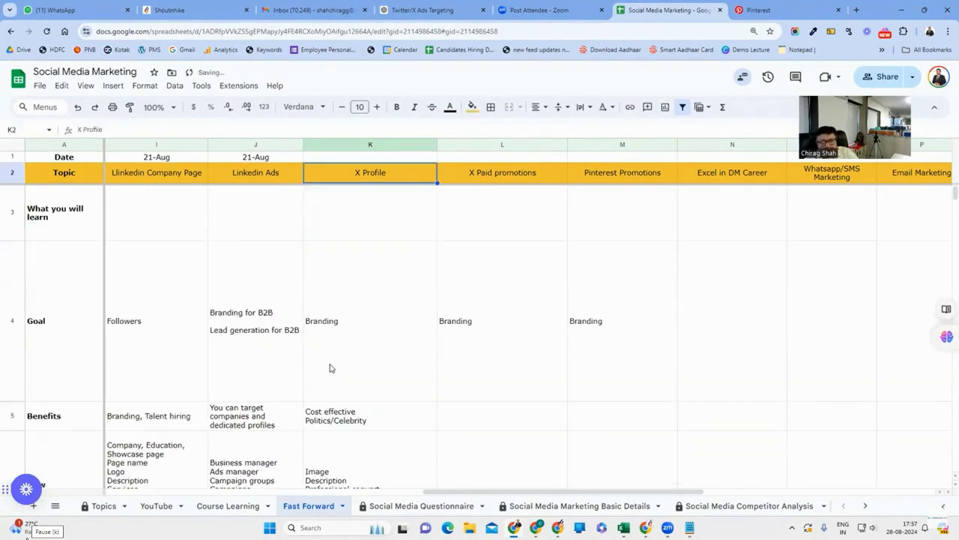
pyautogui.press('Down')
pyautogui.press('Down')
pyautogui.press('Down')
pyautogui.press('Down')
pyautogui.press('Down')
pyautogui.press('Down')
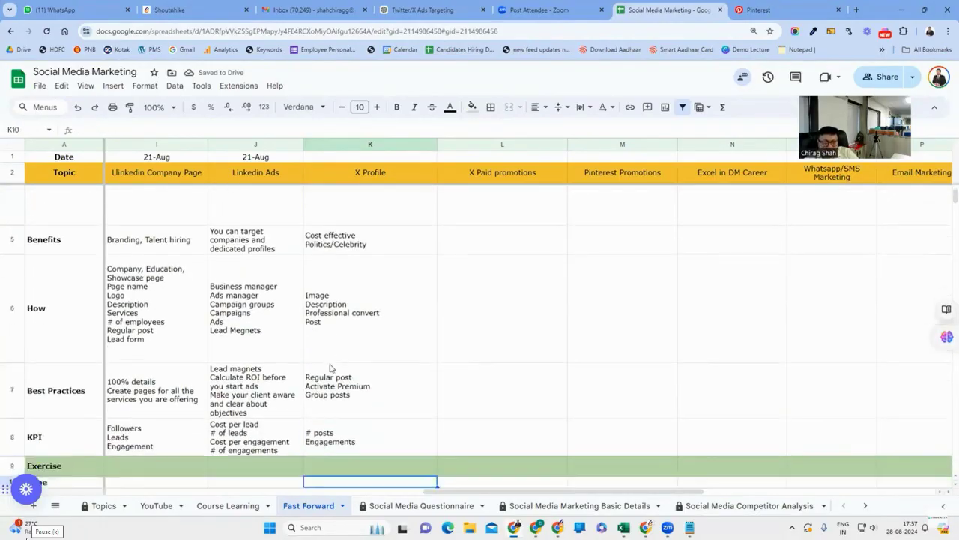
pyautogui.press('Up')
pyautogui.press('Up')
pyautogui.press('Up')
pyautogui.press('Up')
pyautogui.press('Up')
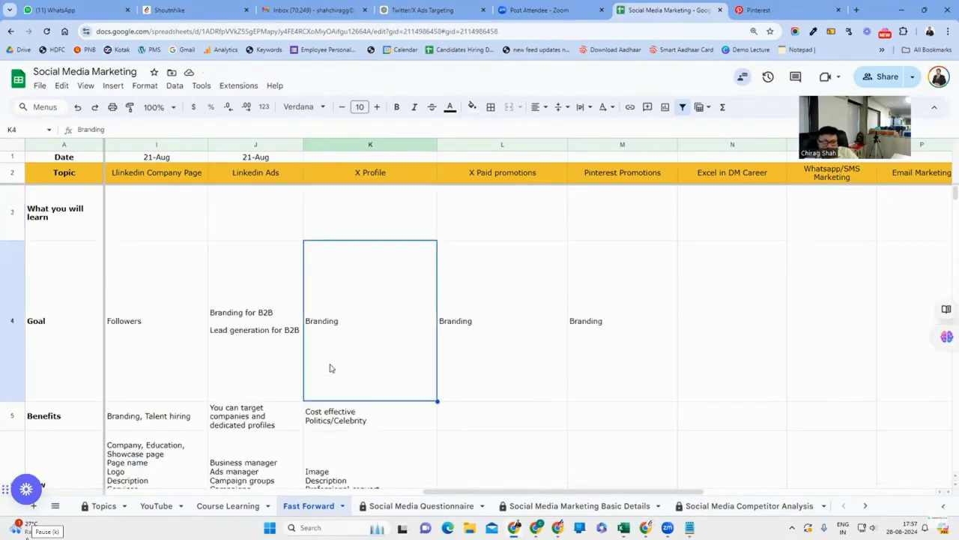
pyautogui.press('Right')
pyautogui.press('Down')
pyautogui.press('Left')
pyautogui.press('Up')
pyautogui.press('Right')
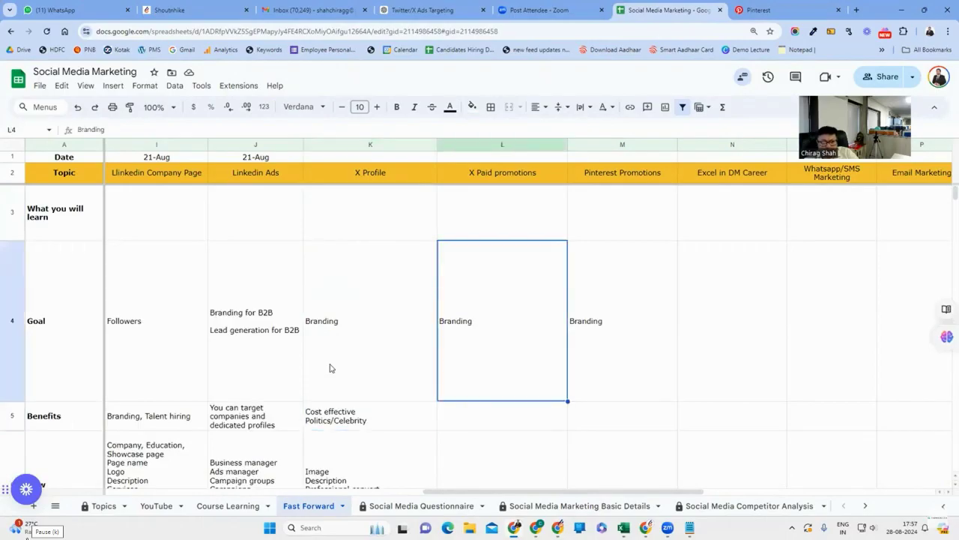
# Copy the X Profile entries from Benefits through KPI into the same rows of the X Paid promotions column.
pyautogui.press('Down')
pyautogui.scroll(-3, 330, 368)
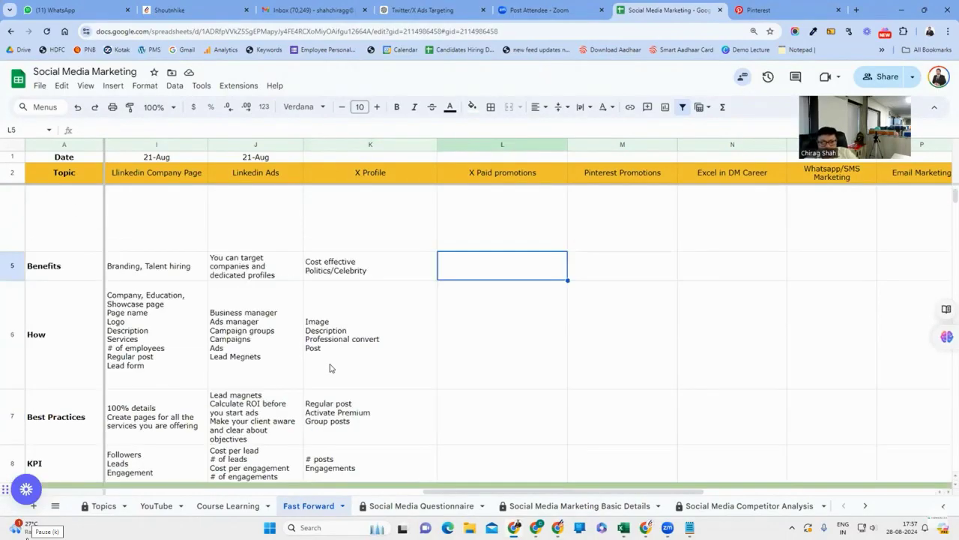
pyautogui.click(361, 255)
pyautogui.moveTo(364, 269); pyautogui.dragTo(360, 474)
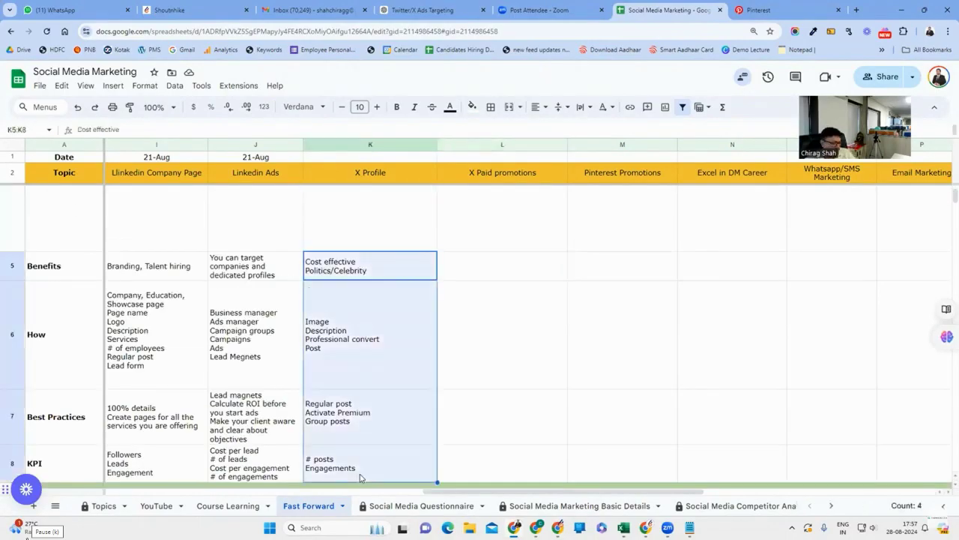
pyautogui.hotkey('ctrl', 'c')
pyautogui.press('Right')
pyautogui.hotkey('ctrl', 'v')
# Replace the X Paid promotions How cell with four lines: "Business manager", "Campaigns", "Adgroups" and "Ads".
pyautogui.press('Down')
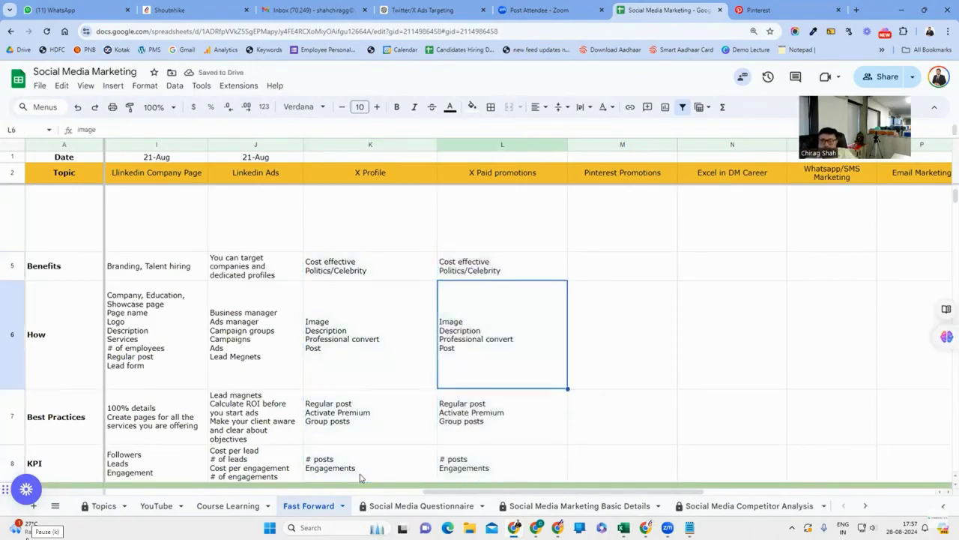
pyautogui.write('Bus')
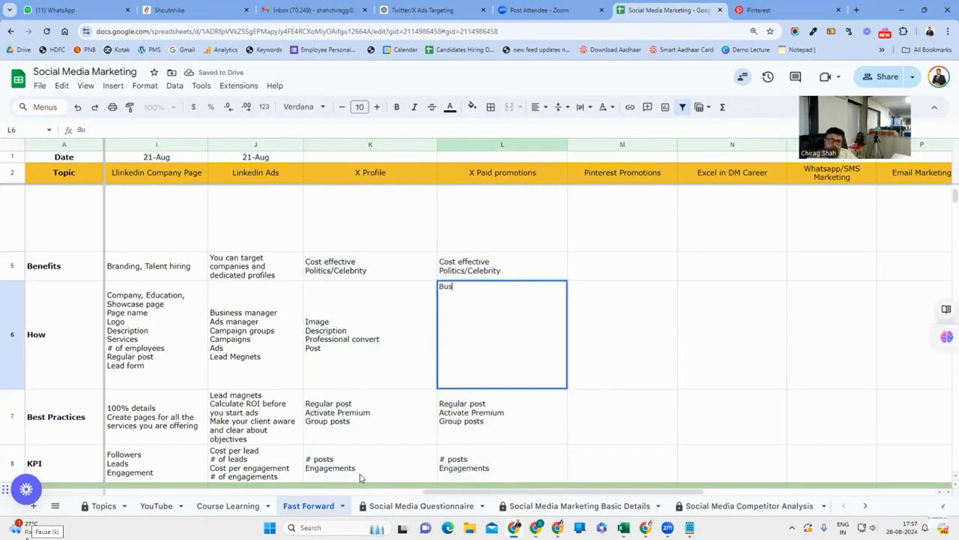
pyautogui.write('iness manager')
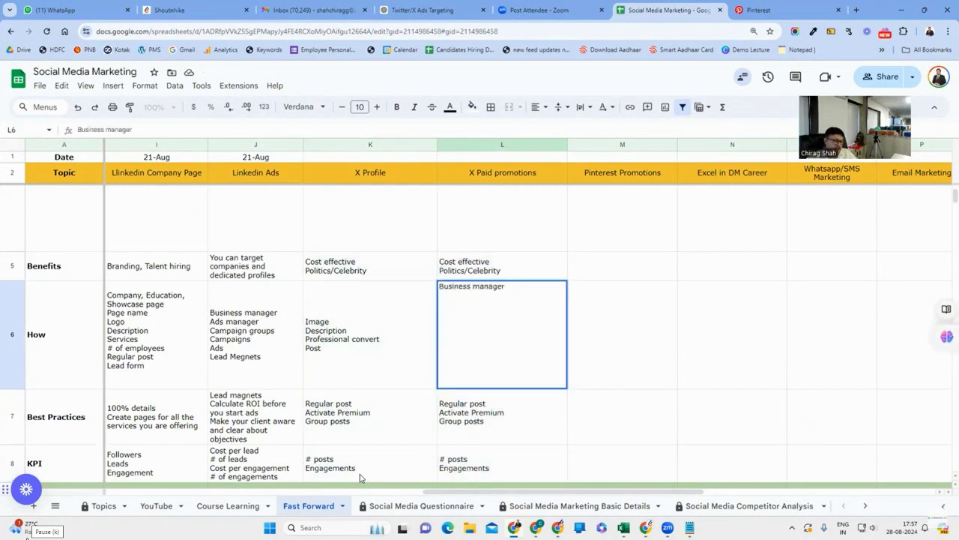
pyautogui.hotkey('alt', 'Return')
pyautogui.write('Campaigns ')
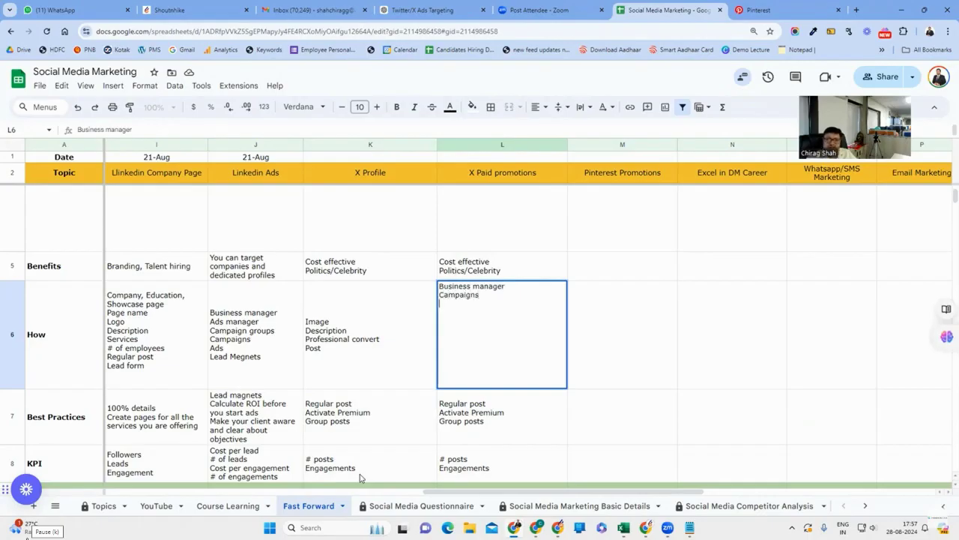
pyautogui.write('Adgrop')
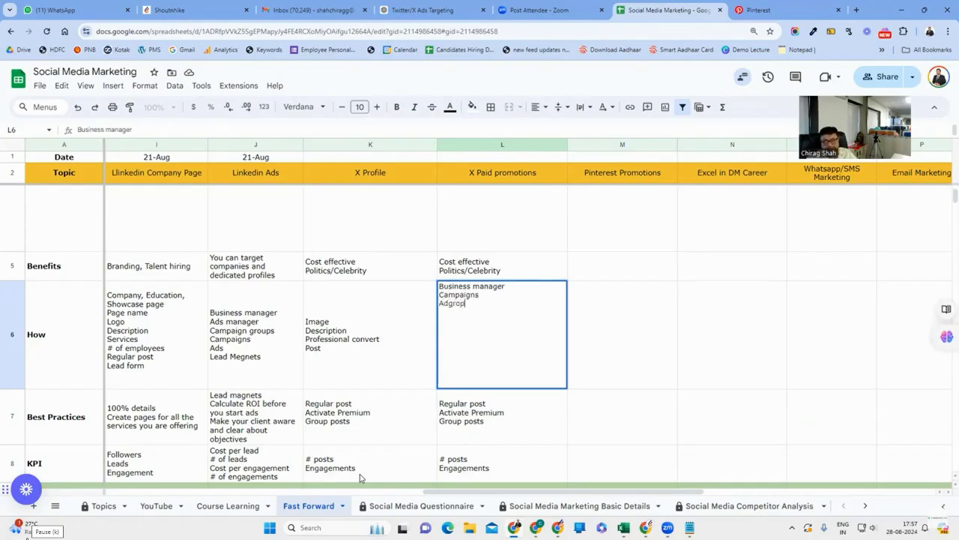
pyautogui.press('BackSpace')
pyautogui.press('BackSpace')
pyautogui.write('oups')
pyautogui.hotkey('alt', 'Return')
pyautogui.write('Ads')
pyautogui.press('Return')
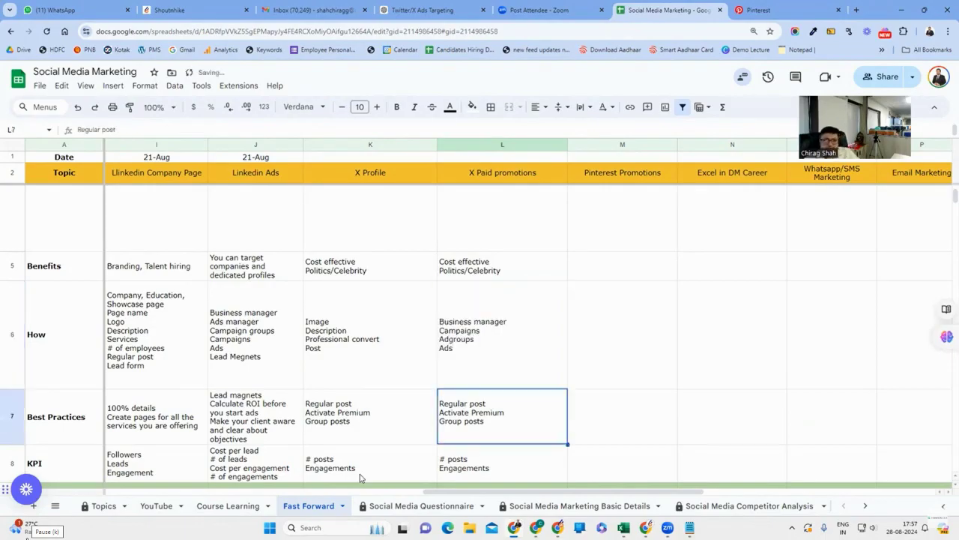
# Fill the Pinterest Promotions Benefits cell with "Jewellary, Interior designer, Food".
pyautogui.click(526, 345)
pyautogui.scroll(2, 521, 351)
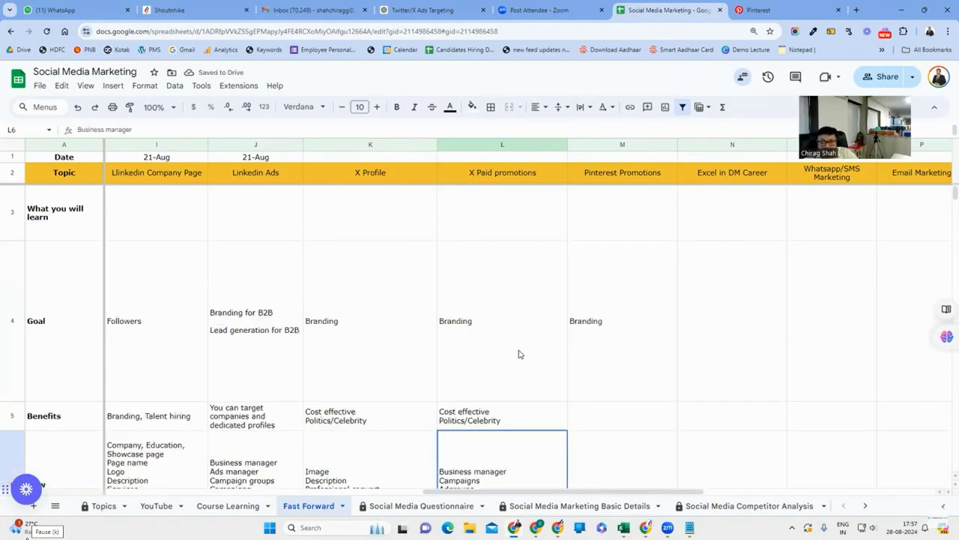
pyautogui.scroll(-3, 519, 353)
pyautogui.scroll(3, 585, 314)
pyautogui.click(585, 314)
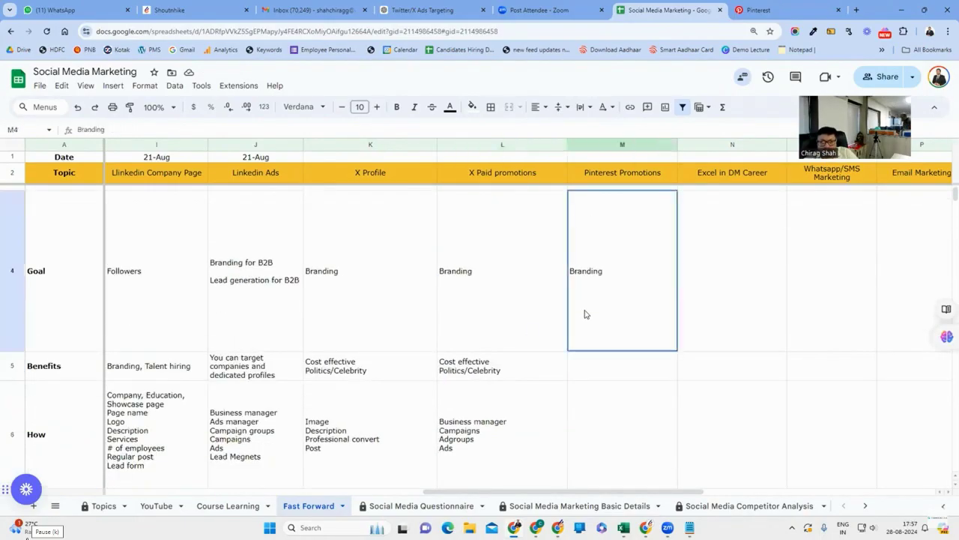
pyautogui.click(622, 374)
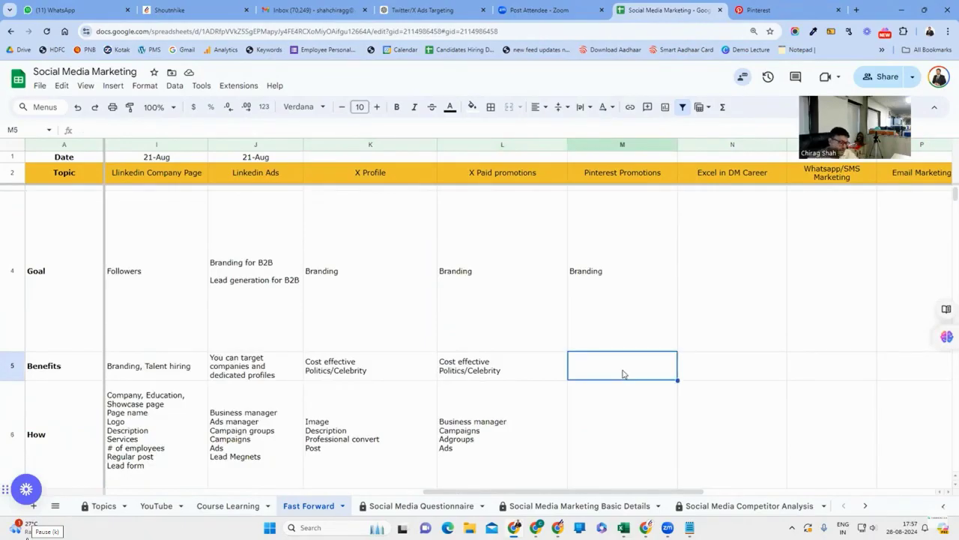
pyautogui.write('Jewellary')
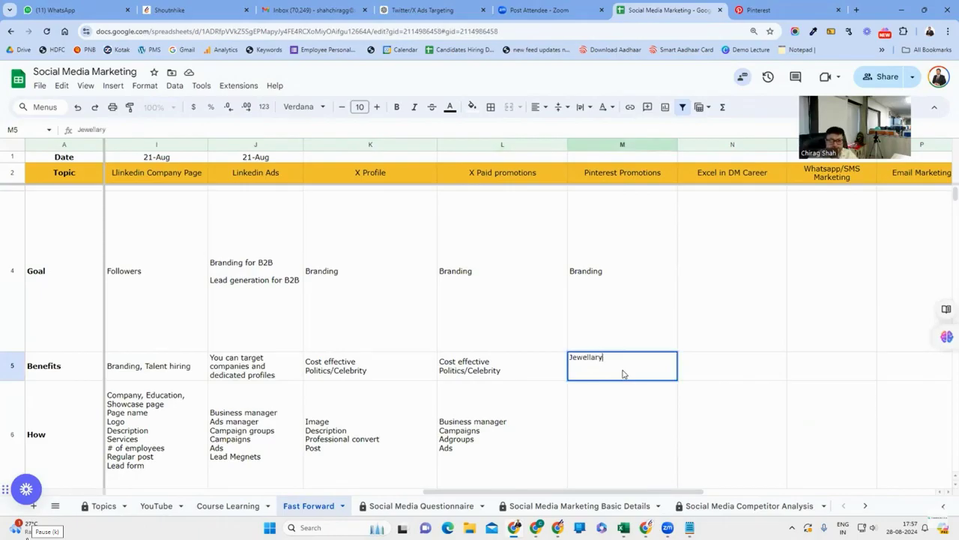
pyautogui.write(', Interior desig')
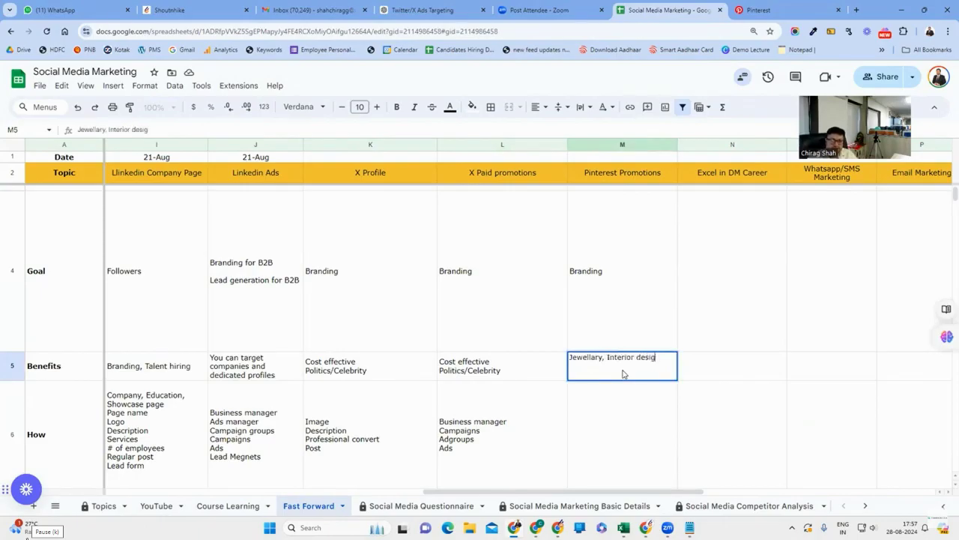
pyautogui.write('ner, F')
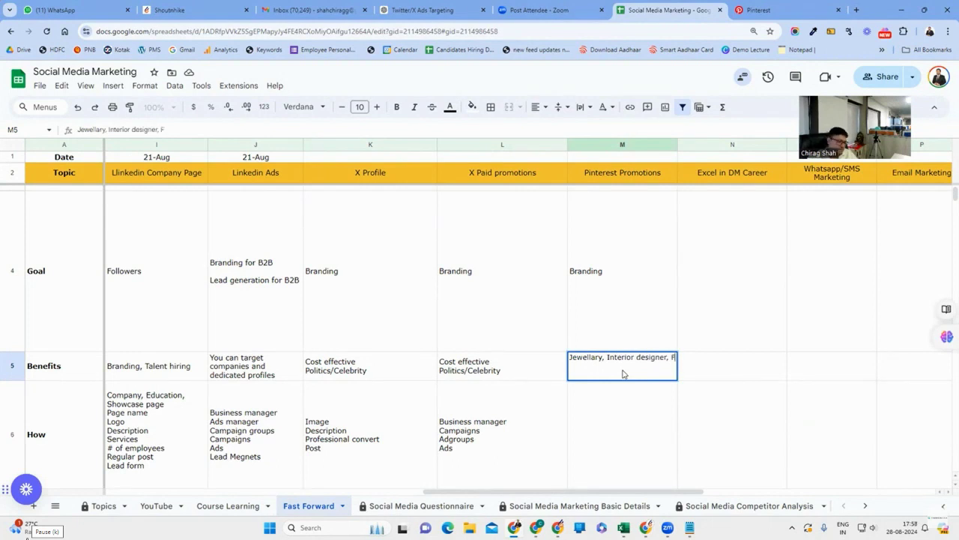
pyautogui.write('ood')
pyautogui.press('Return')
pyautogui.click(622, 373)
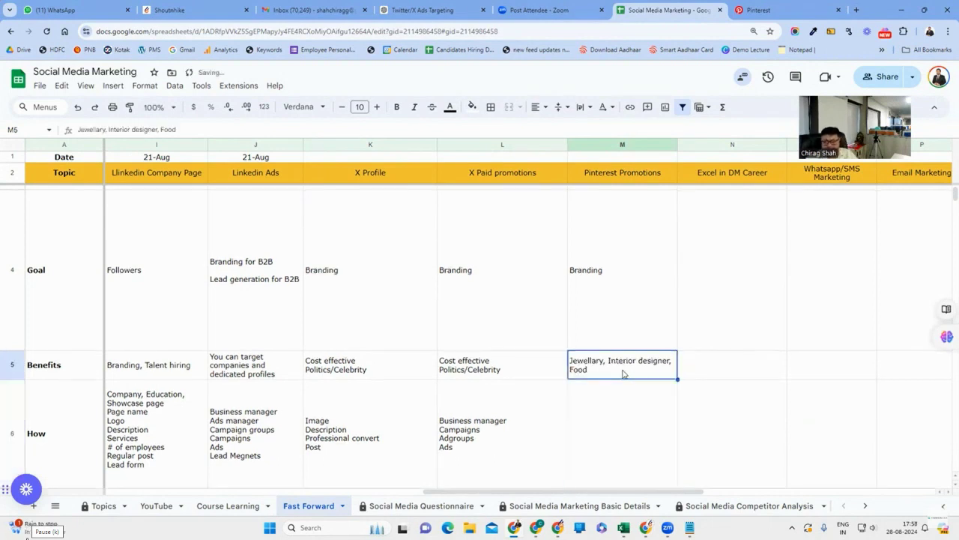
# Copy the X Paid promotions How entry into the Pinterest Promotions How cell.
pyautogui.press('Down')
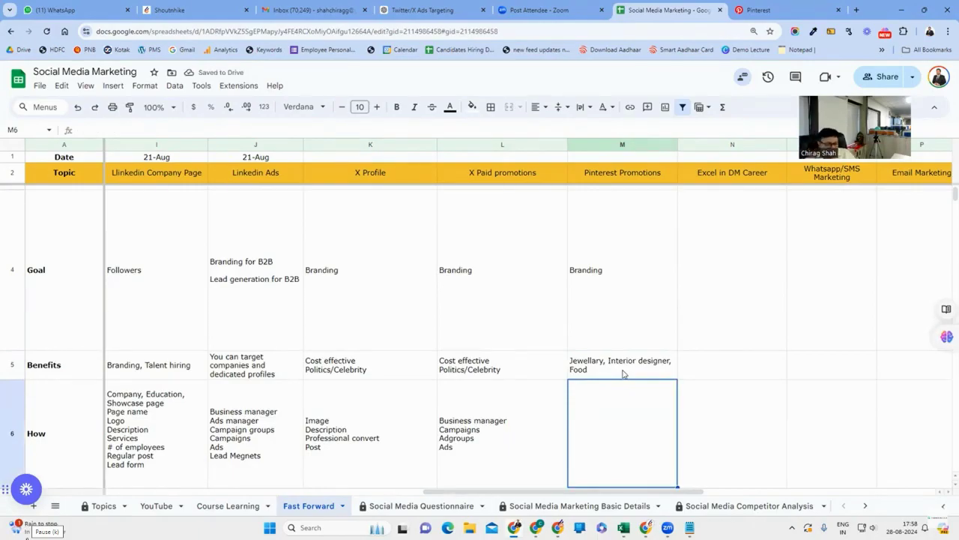
pyautogui.press('Left')
pyautogui.hotkey('ctrl', 'c')
pyautogui.press('Right')
pyautogui.hotkey('ctrl', 'v')
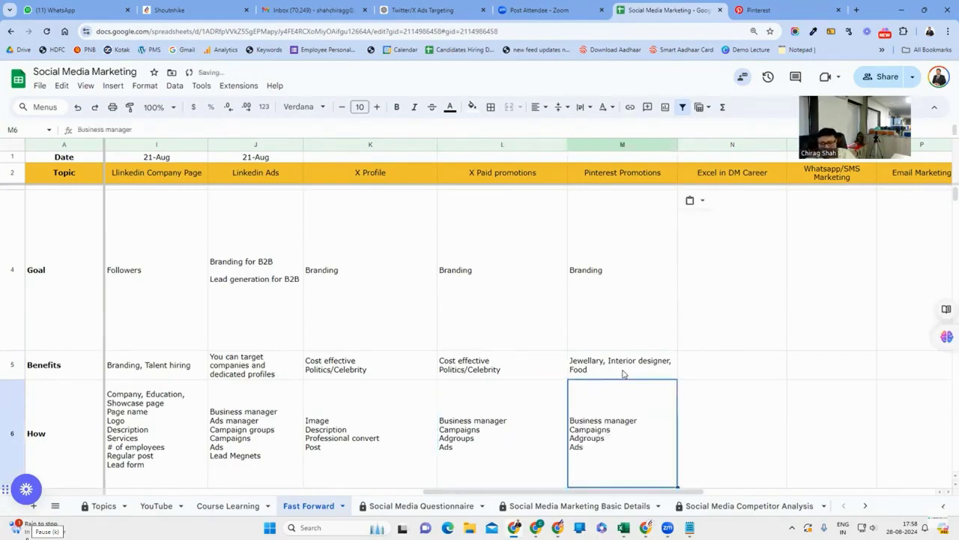
# Copy the X Paid promotions Best Practices entry into the same row of the Pinterest Promotions column.
pyautogui.press('Up')
pyautogui.press('Up')
pyautogui.press('Up')
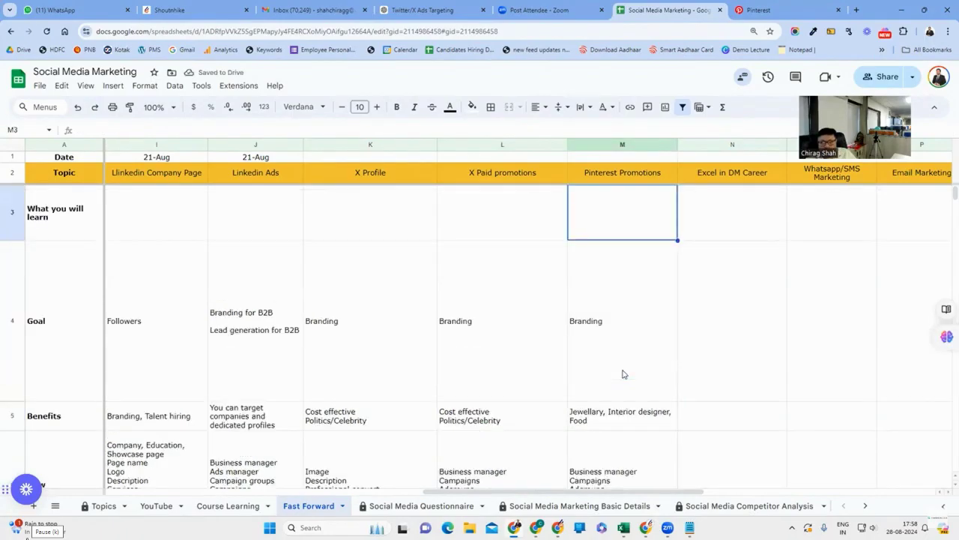
pyautogui.press('Down')
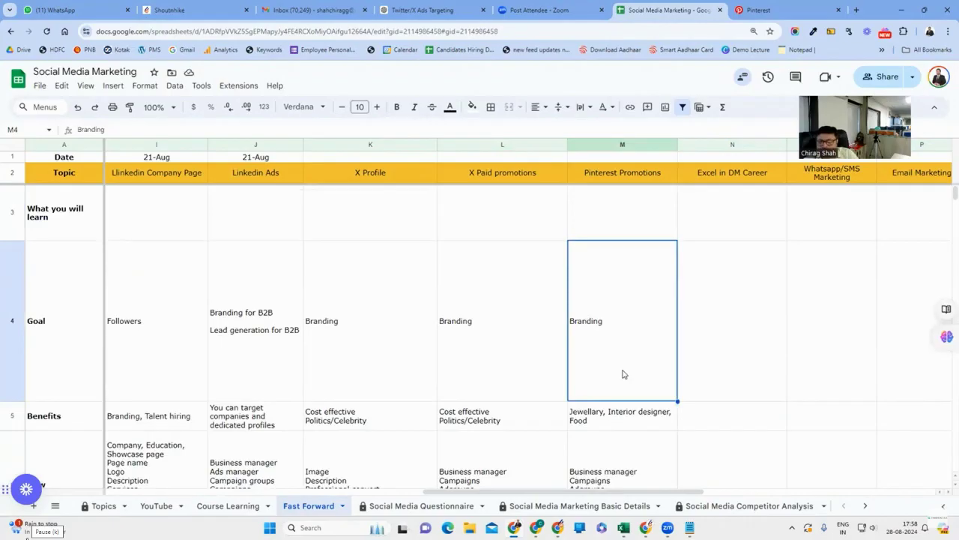
pyautogui.press('Down')
pyautogui.press('Down')
pyautogui.press('Down')
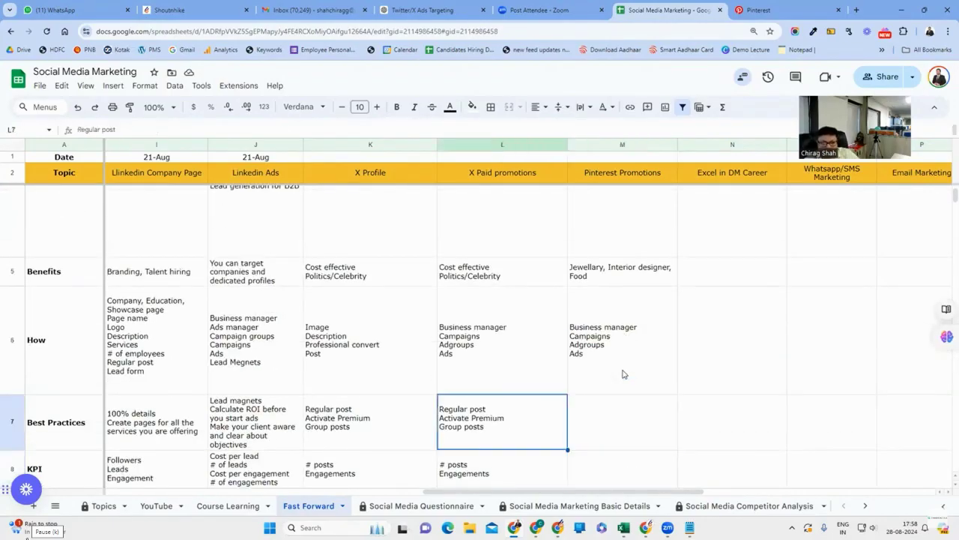
pyautogui.press('Left')
pyautogui.hotkey('ctrl', 'c')
pyautogui.press('Right')
pyautogui.hotkey('ctrl', 'v')
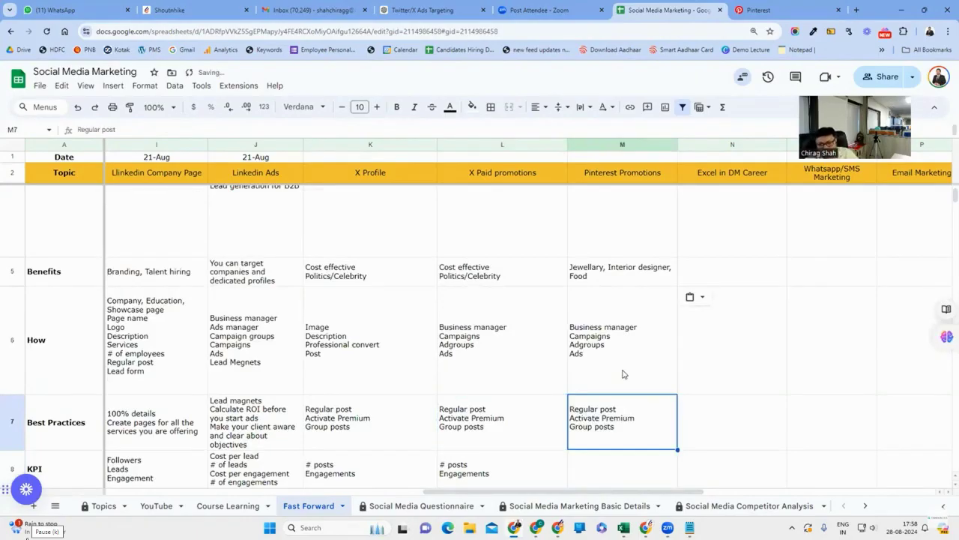
# Remove the "Activate Premium" line from the Pinterest Promotions Best Practices cell.
pyautogui.press('Return')
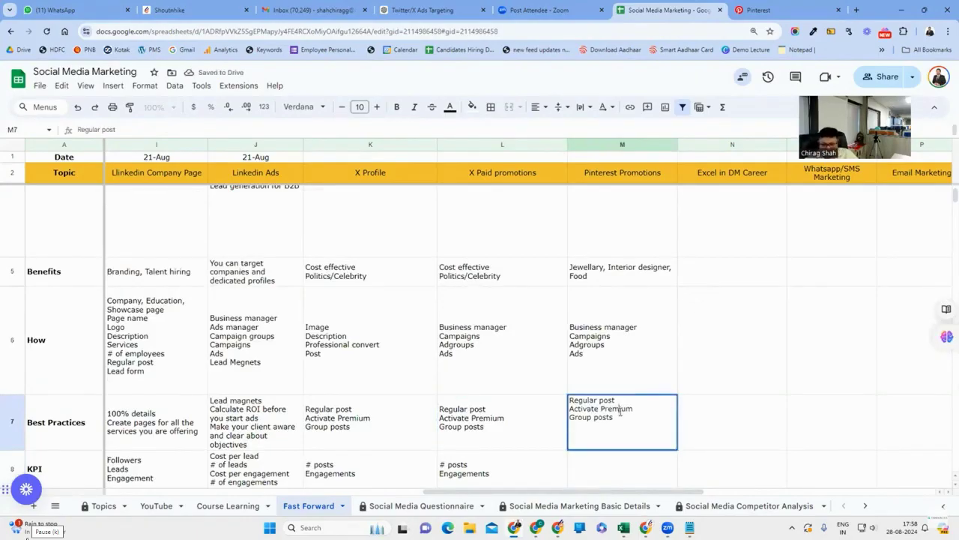
pyautogui.tripleClick(621, 412)
pyautogui.press('BackSpace')
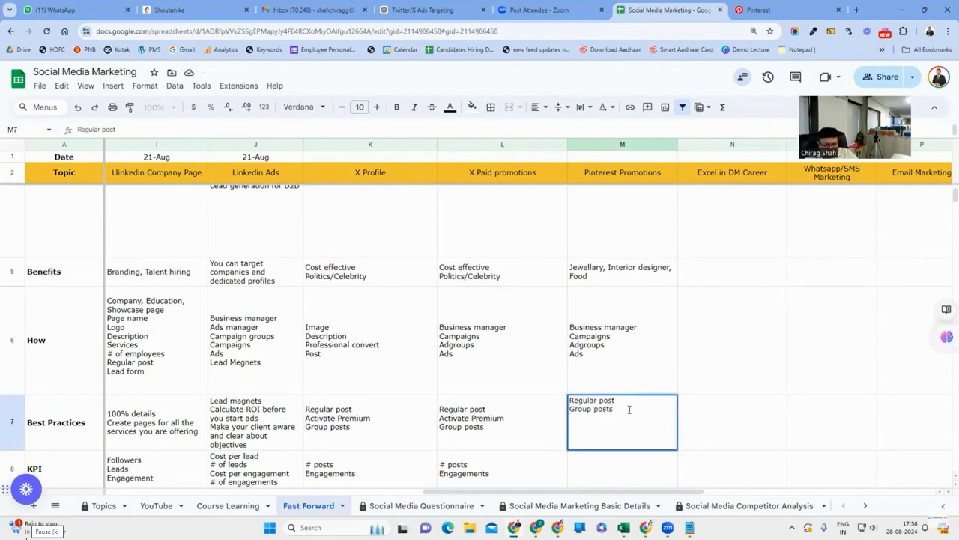
pyautogui.click(536, 421)
pyautogui.click(629, 422)
# Copy the X Paid promotions KPI entry into the Pinterest Promotions KPI cell.
pyautogui.scroll(-3, 629, 422)
pyautogui.click(465, 372)
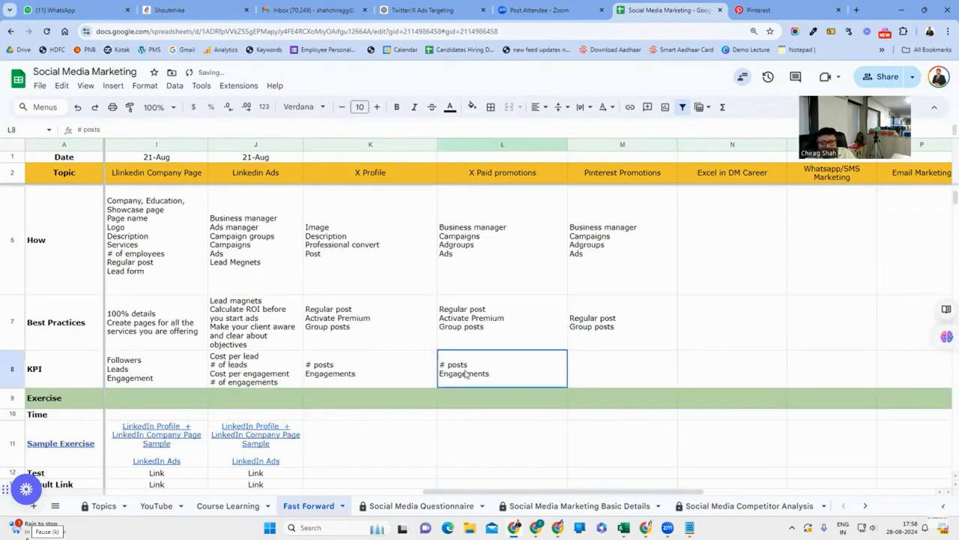
pyautogui.hotkey('ctrl', 'c')
pyautogui.press('Right')
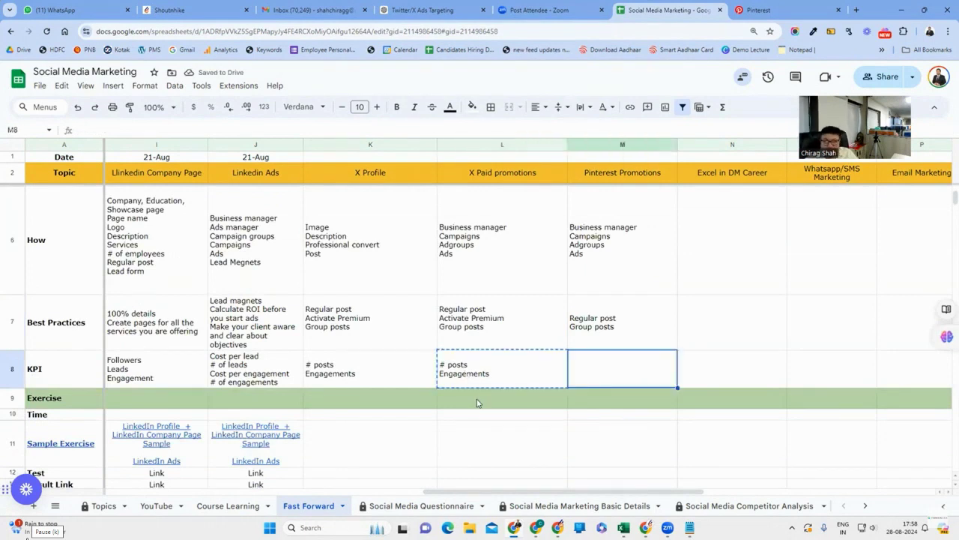
pyautogui.hotkey('ctrl', 'v')
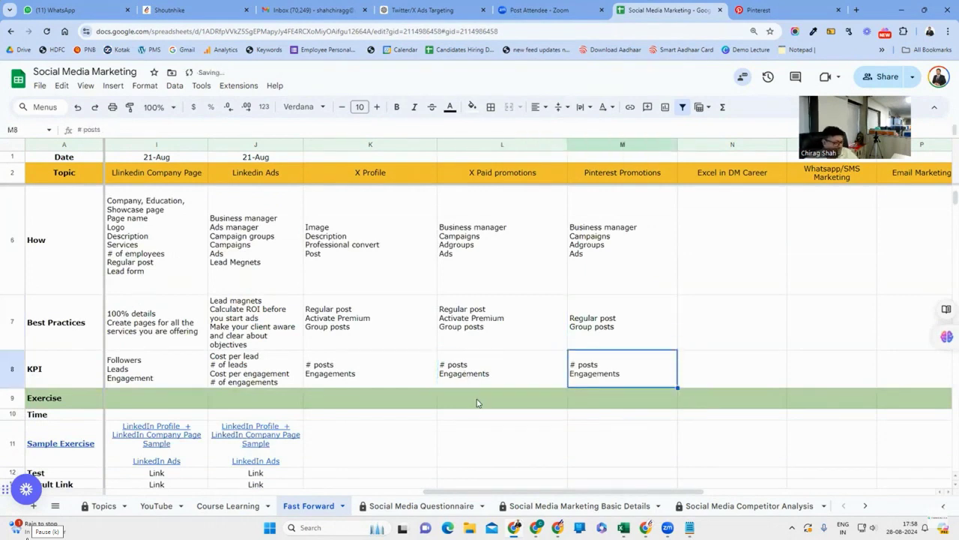
pyautogui.press('Return')
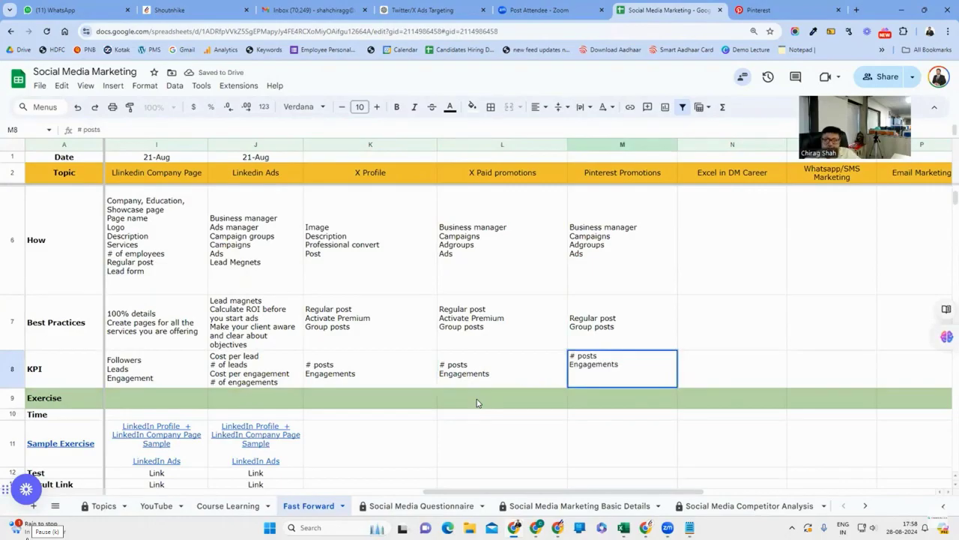
pyautogui.click(477, 403)
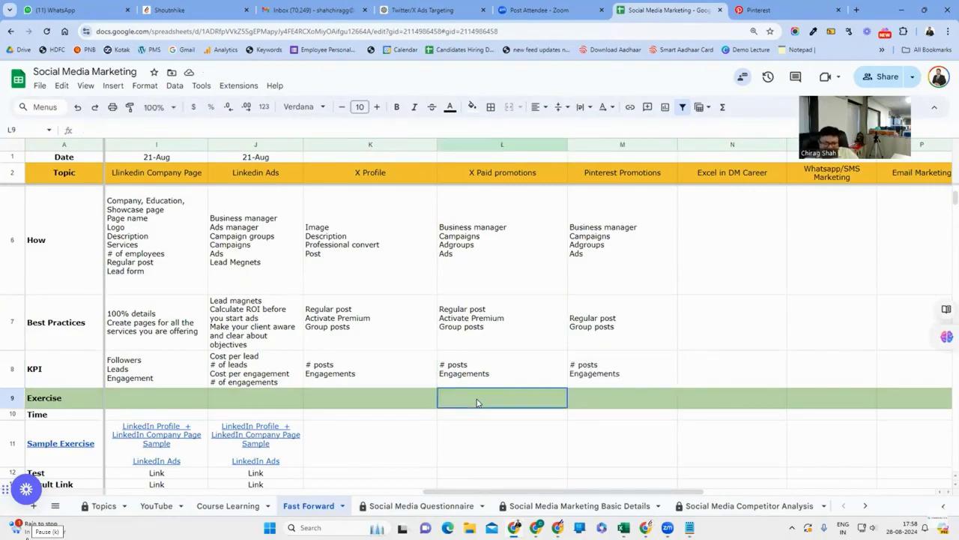
pyautogui.click(486, 380)
pyautogui.click(629, 377)
pyautogui.click(646, 293)
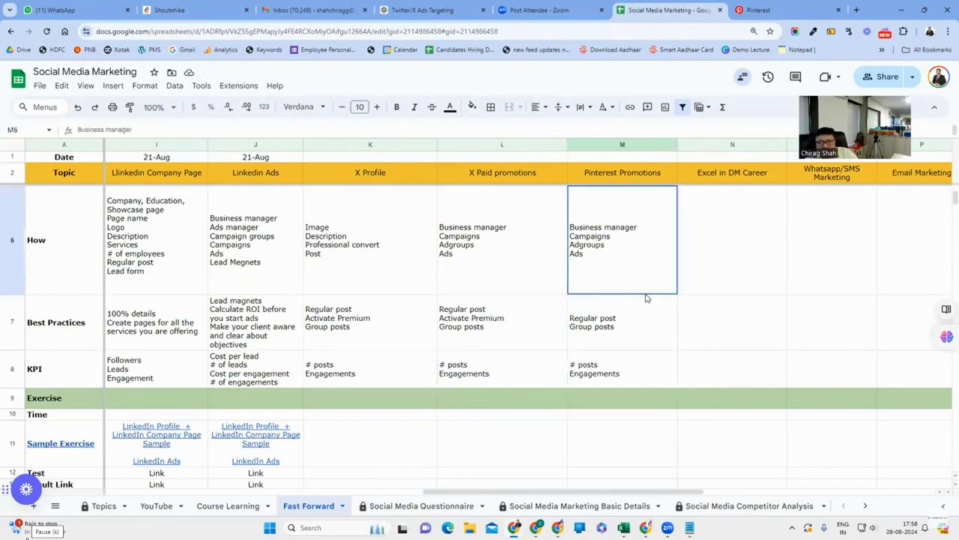
pyautogui.scroll(3, 650, 336)
pyautogui.click(650, 336)
pyautogui.click(482, 212)
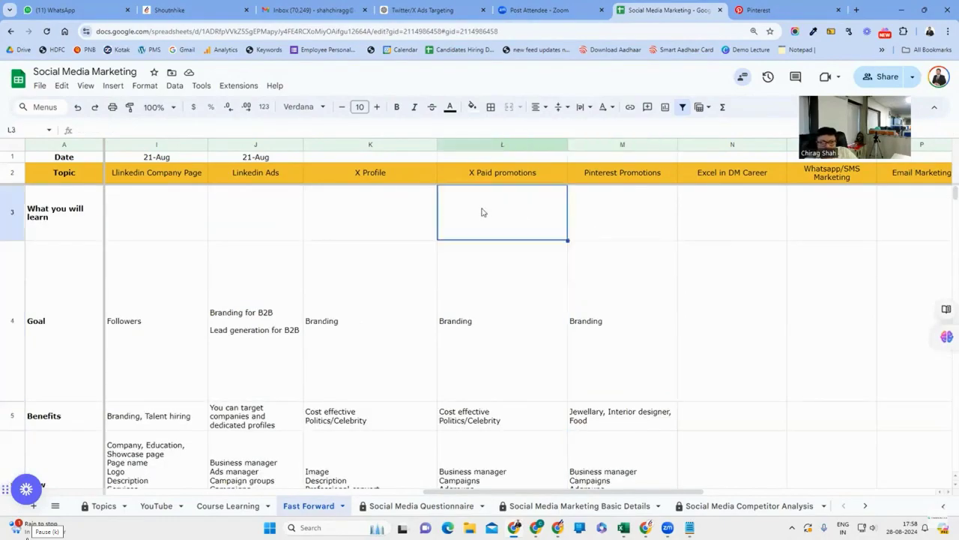
# Enter the date 8-28 for X Profile and copy it to the X Paid promotions and Pinterest Promotions columns.
pyautogui.click(485, 159)
pyautogui.click(405, 157)
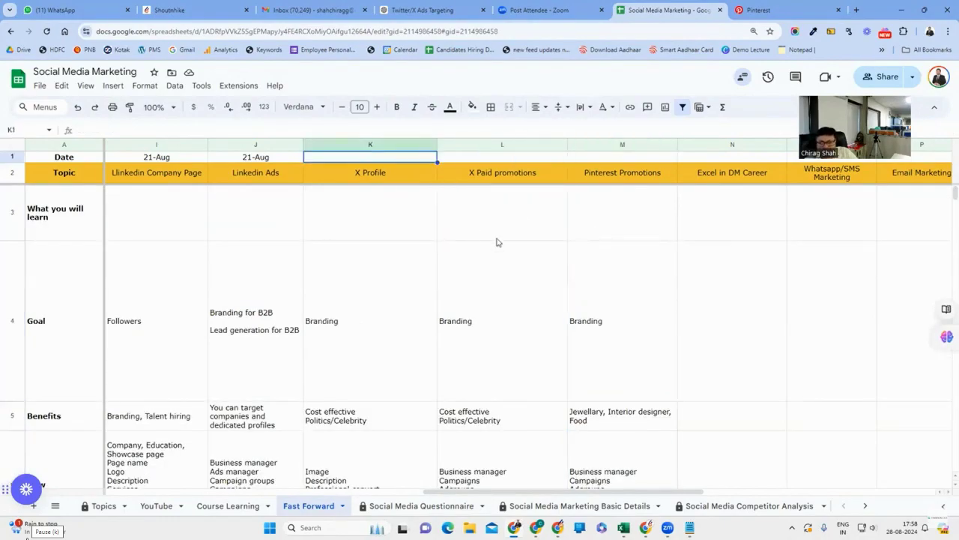
pyautogui.write('8/28')
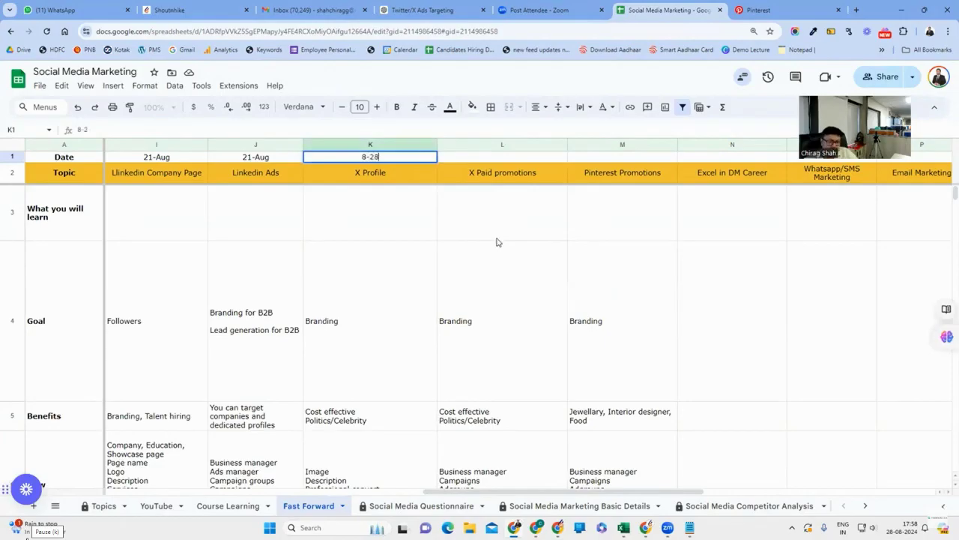
pyautogui.press('Return')
pyautogui.press('Up')
pyautogui.hotkey('ctrl', 'c')
pyautogui.press('Right')
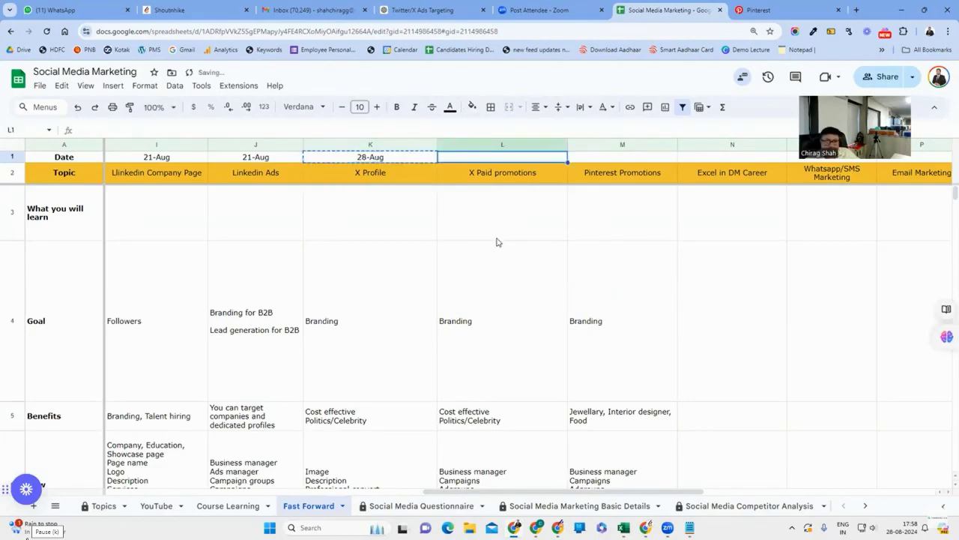
pyautogui.hotkey('ctrl', 'v')
pyautogui.press('Right')
pyautogui.hotkey('ctrl', 'v')
# Look over the remaining topic columns from Excel in DM Career to YouTube Video.
pyautogui.press('Left')
pyautogui.press('Left')
pyautogui.press('Right')
pyautogui.press('Right')
pyautogui.press('Right')
pyautogui.press('Right')
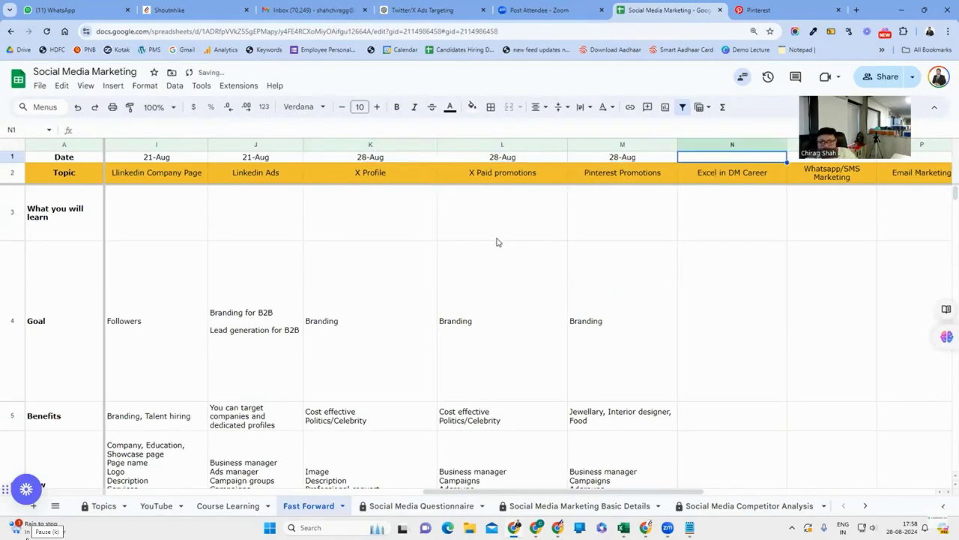
pyautogui.press('Right')
pyautogui.press('Right')
pyautogui.press('Right')
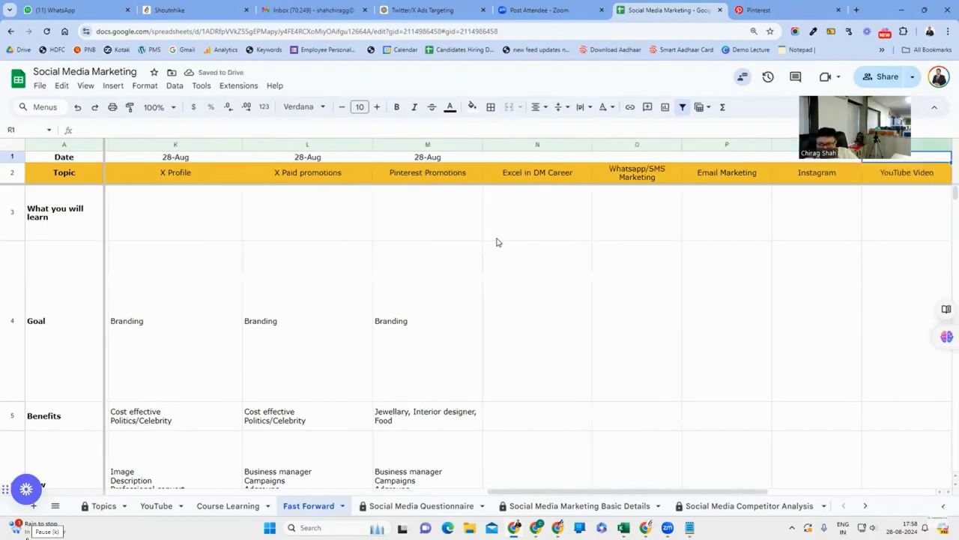
pyautogui.press('Left')
pyautogui.press('Left')
pyautogui.press('Left')
pyautogui.press('Left')
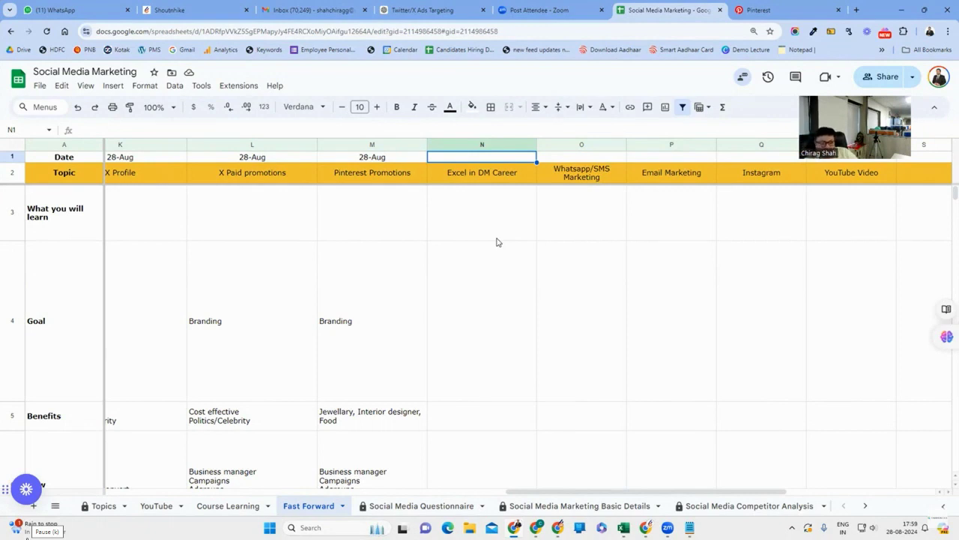
pyautogui.press('Right')
pyautogui.press('Right')
pyautogui.press('Right')
pyautogui.press('Right')
pyautogui.press('Left')
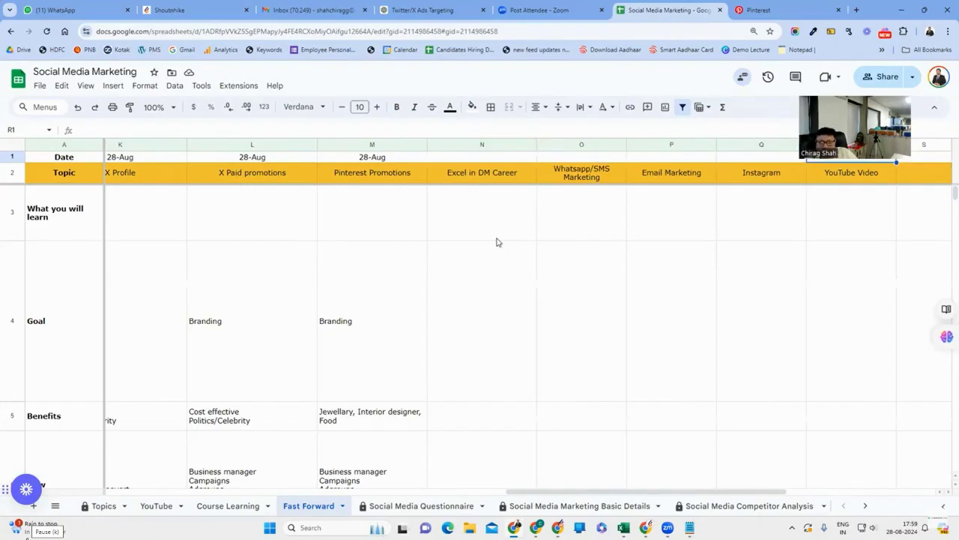
pyautogui.press('Down')
pyautogui.press('Left')
pyautogui.press('Left')
pyautogui.press('Left')
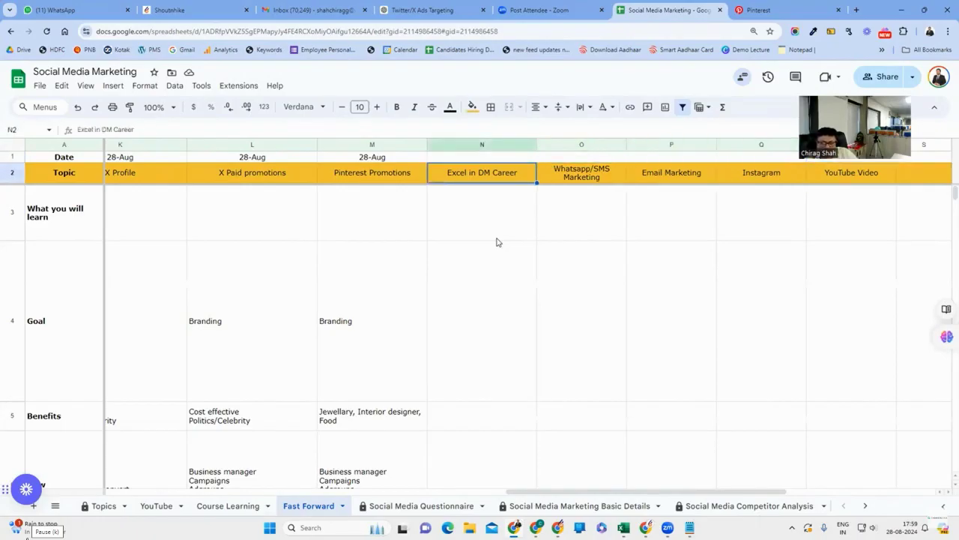
pyautogui.press('Down')
pyautogui.press('Down')
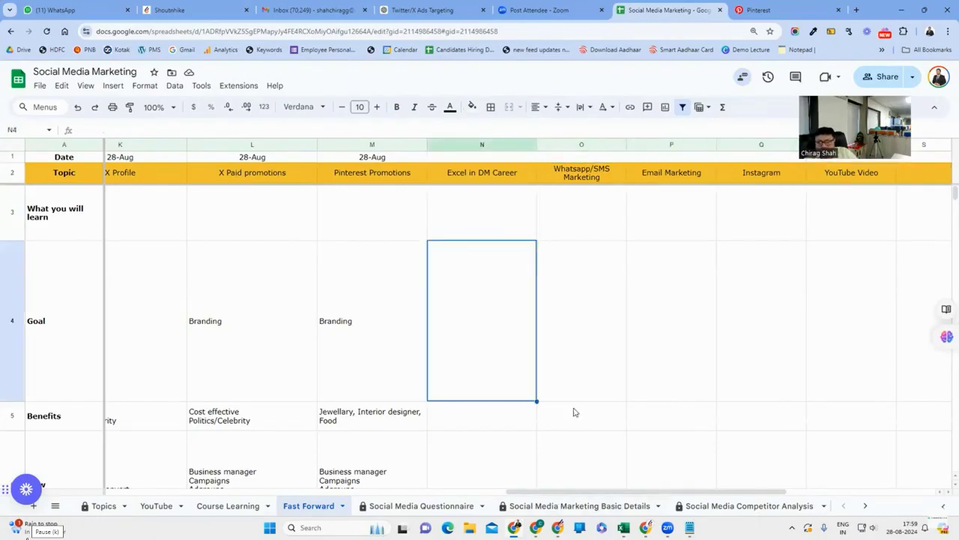